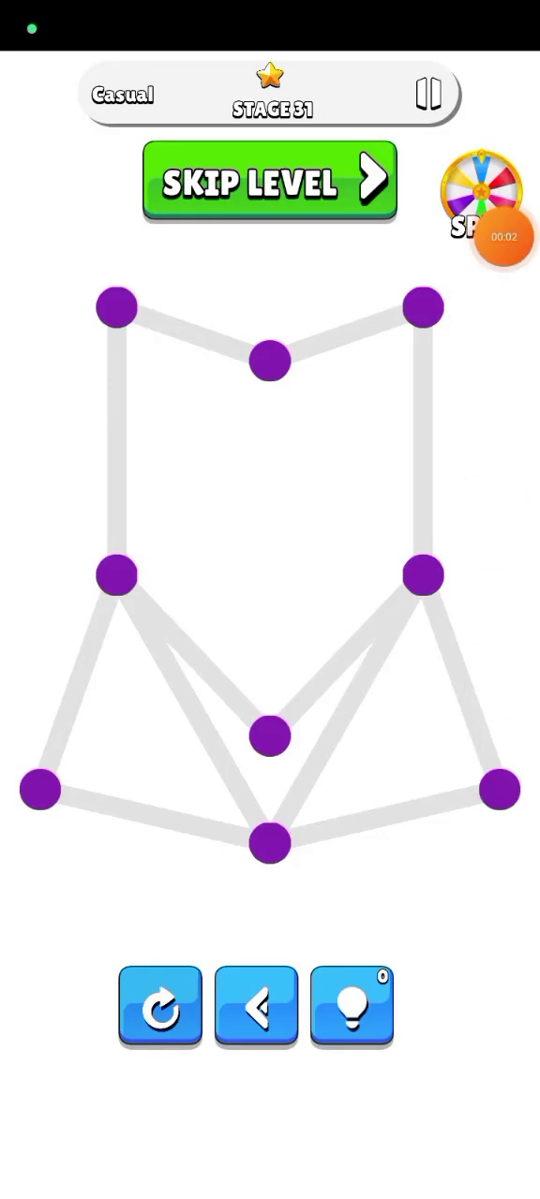
Trace the remaining edge of stage 31 to complete the figure in one stroke
mouse_move(501, 790)
mouse_down()
mouse_move(270, 841)
mouse_move(40, 790)
mouse_move(117, 575)
mouse_move(270, 842)
mouse_move(422, 575)
mouse_move(422, 307)
mouse_move(270, 360)
mouse_move(116, 307)
mouse_move(116, 575)
mouse_move(270, 737)
mouse_move(422, 575)
mouse_move(499, 790)
mouse_up()
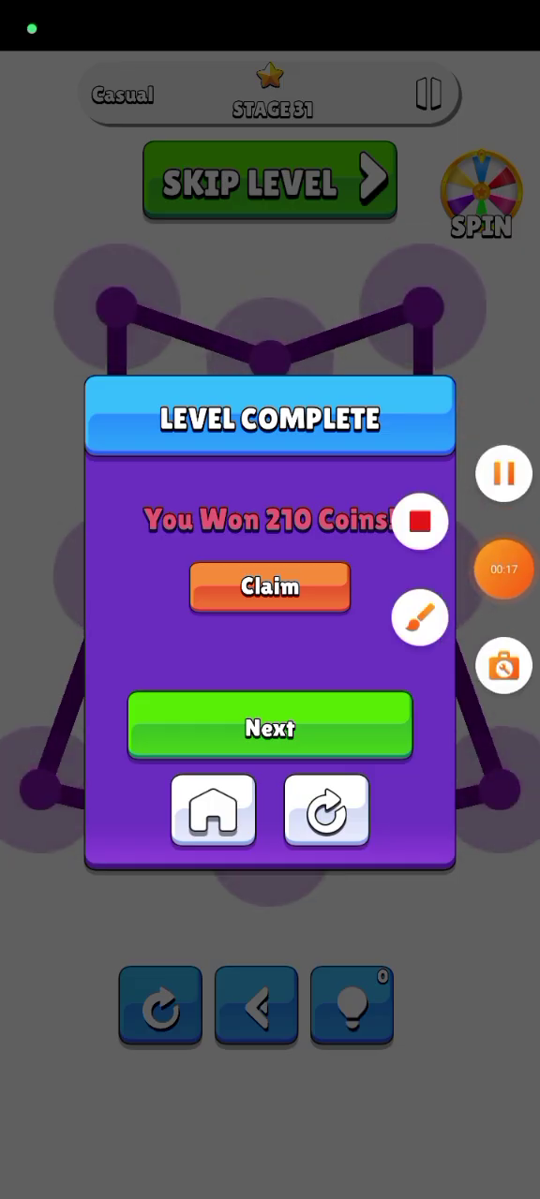
Load stage 32 and attempt a path from the top dot around the figure
click(269, 727)
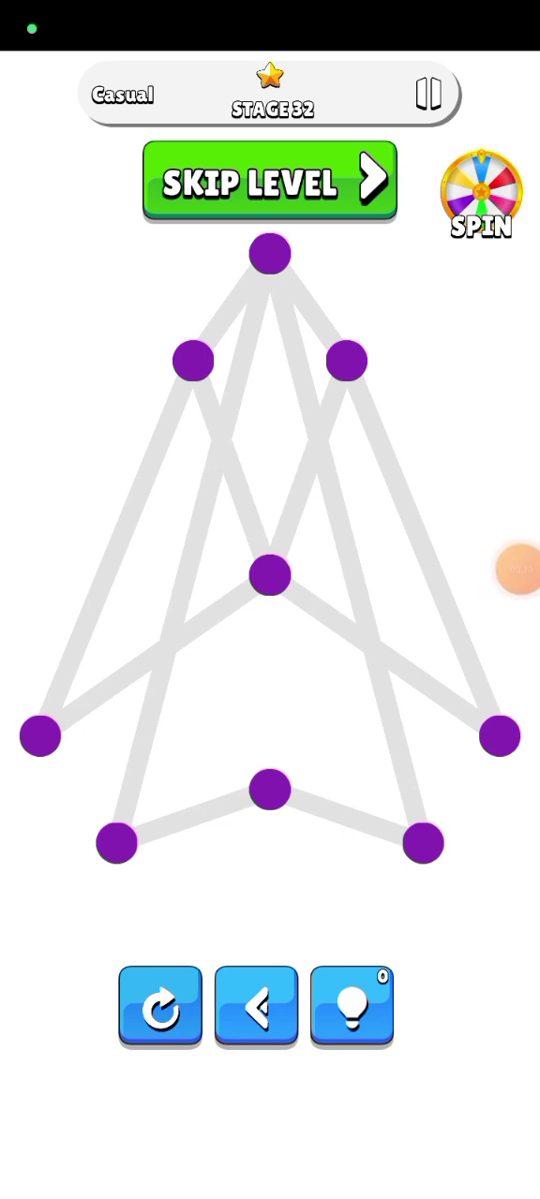
drag(270, 253, 117, 843)
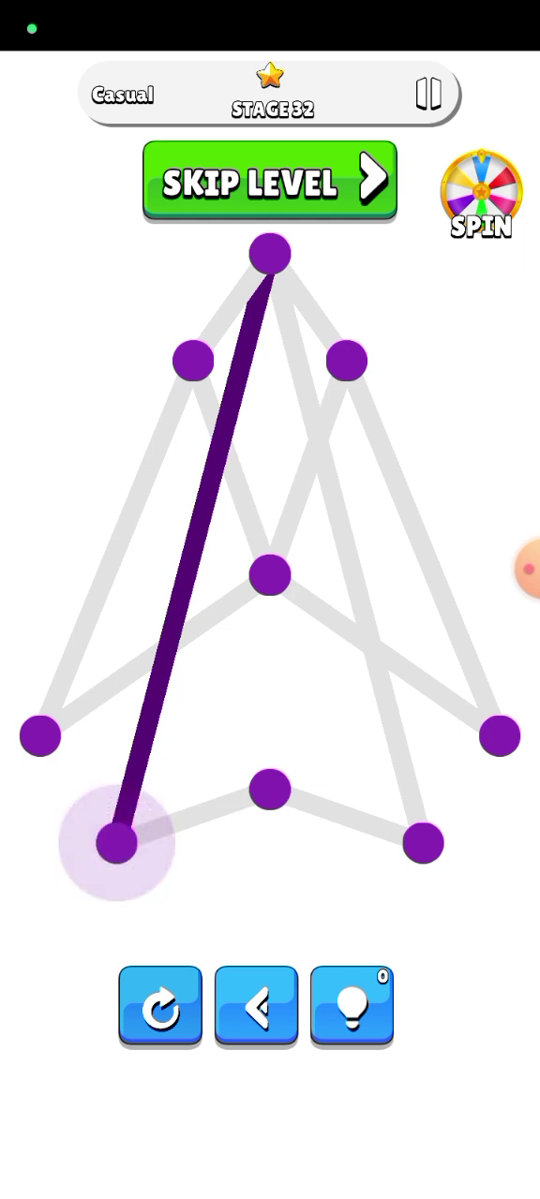
mouse_move(116, 843)
mouse_down()
mouse_move(270, 789)
mouse_move(423, 843)
mouse_move(269, 252)
mouse_up()
mouse_move(346, 361)
mouse_down()
mouse_move(498, 736)
mouse_move(270, 575)
mouse_move(40, 736)
mouse_up()
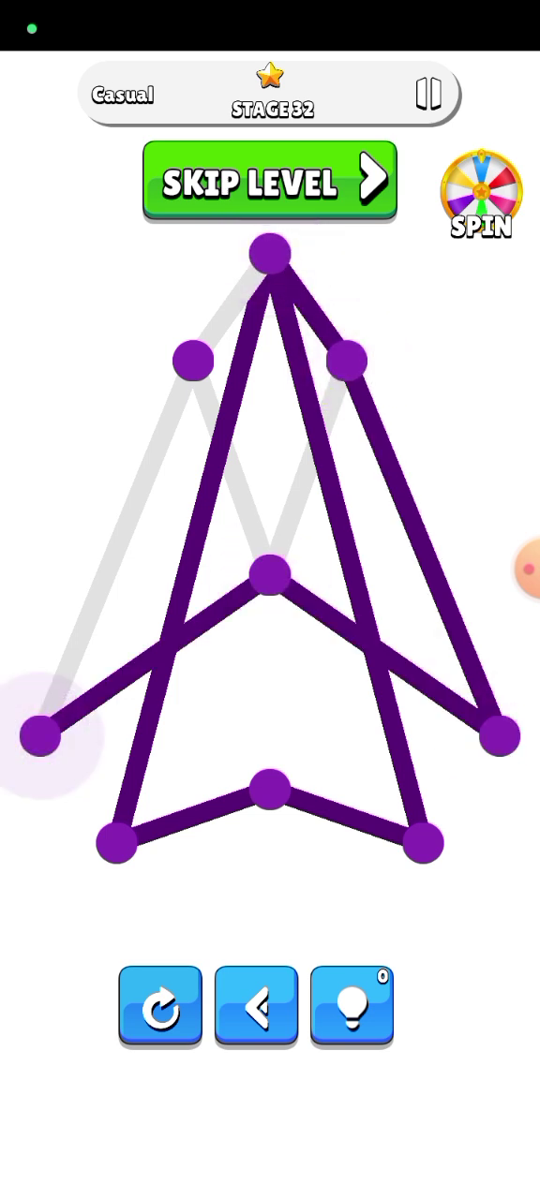
drag(40, 736, 193, 360)
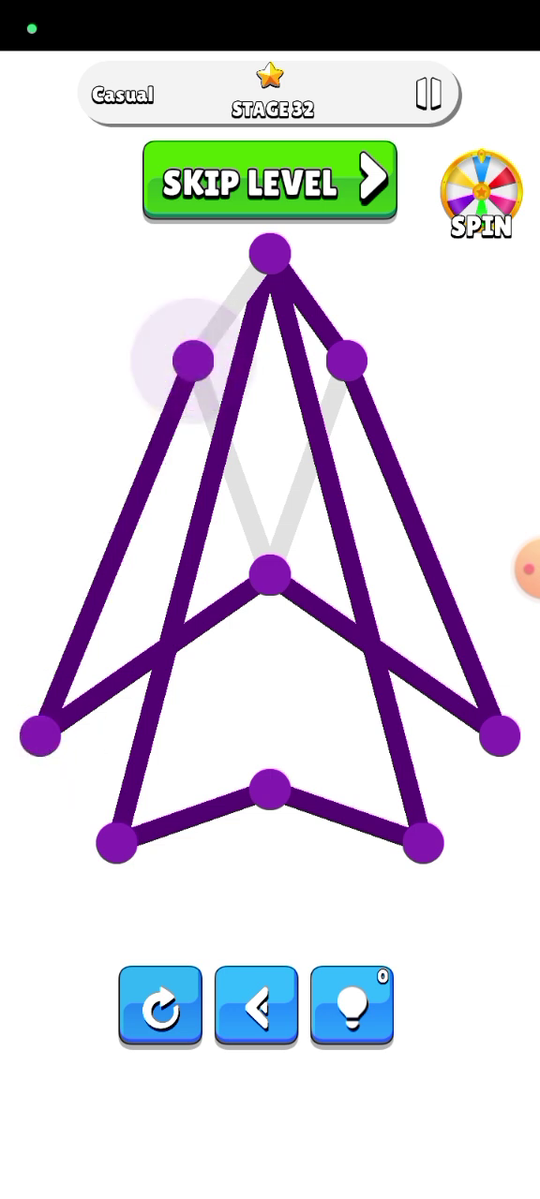
Undo the wrongly traced edges to clear stage 32's path
click(256, 1005)
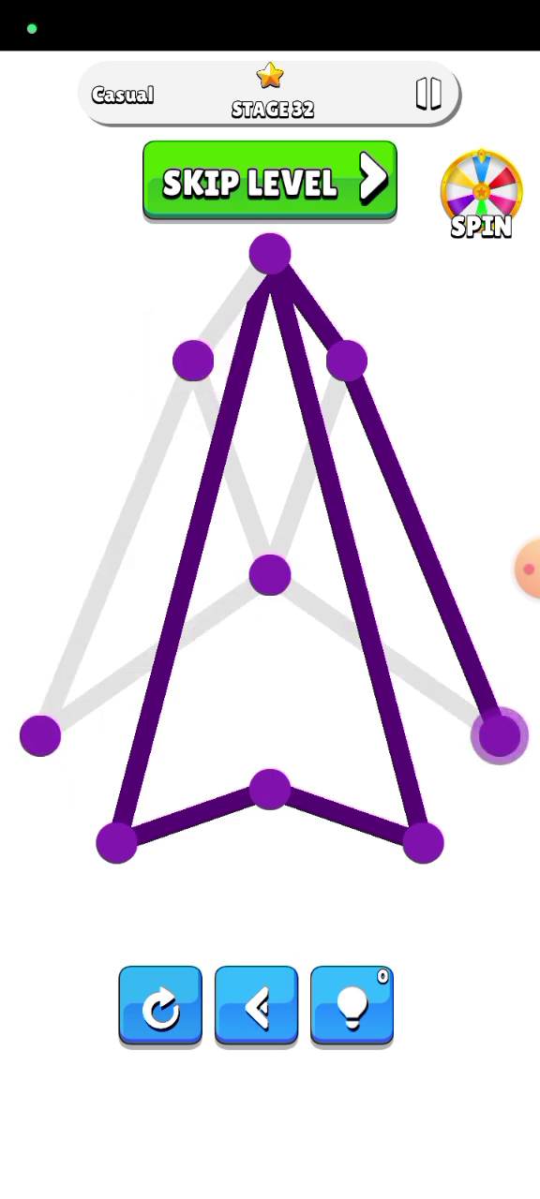
click(256, 1004)
click(256, 1004)
click(255, 1004)
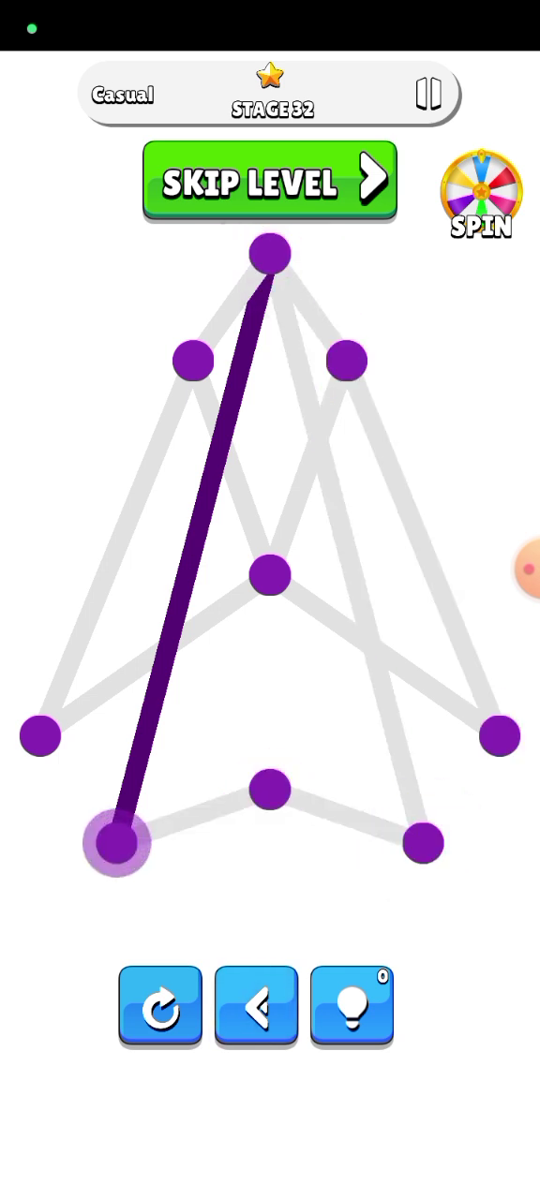
click(255, 1004)
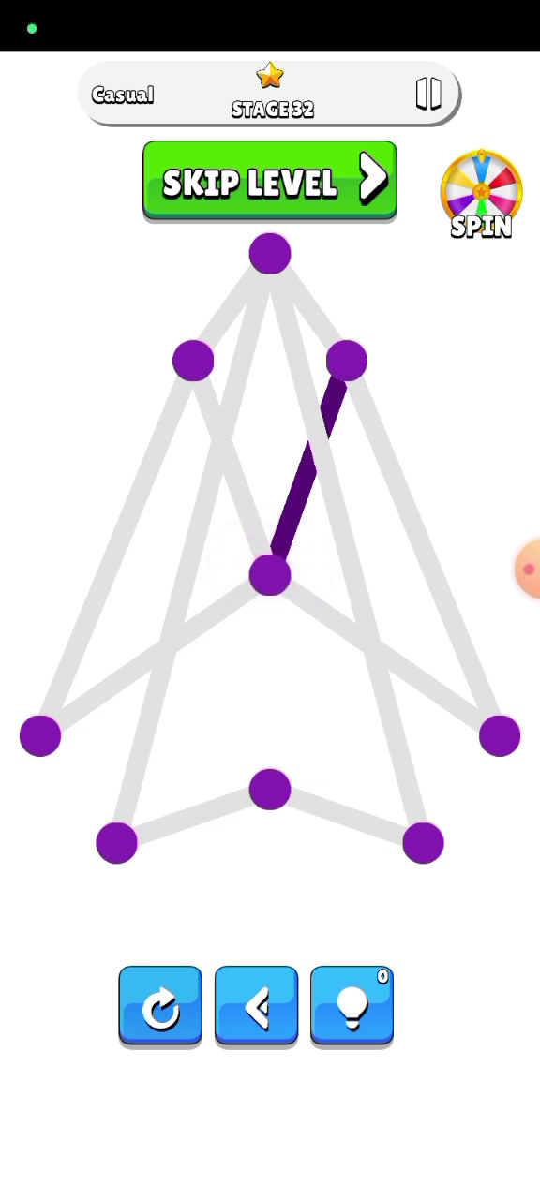
Retrace stage 32 through all dots to finish it, then return to the level list
click(193, 361)
click(270, 253)
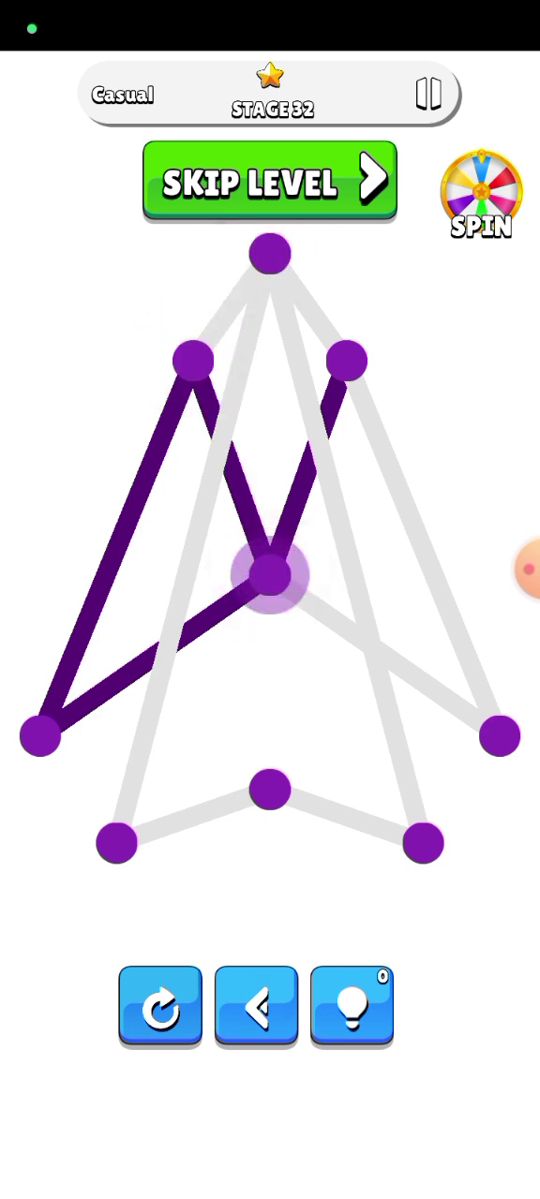
click(500, 735)
click(346, 361)
click(270, 254)
click(424, 843)
click(270, 789)
click(116, 843)
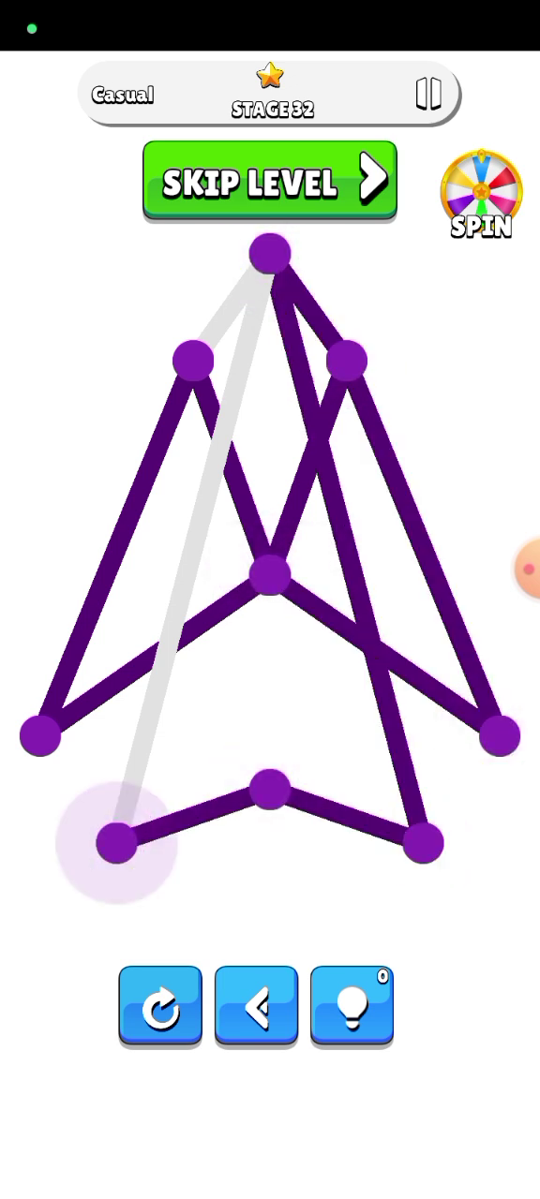
click(270, 254)
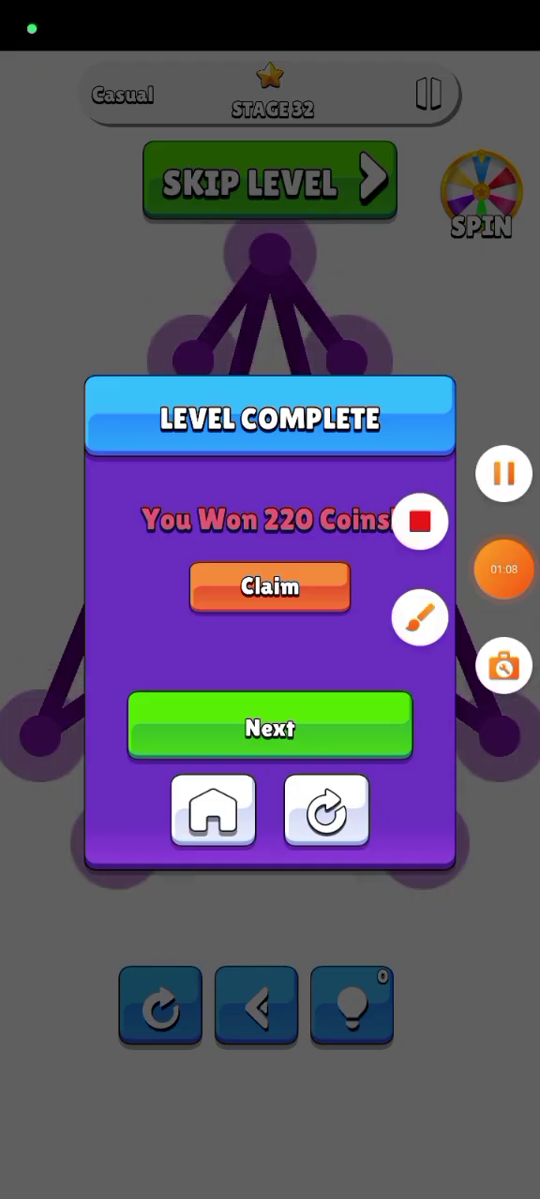
click(203, 807)
Open stage 34 and trace from the bottom dot through left, centre and top-middle dots
click(213, 899)
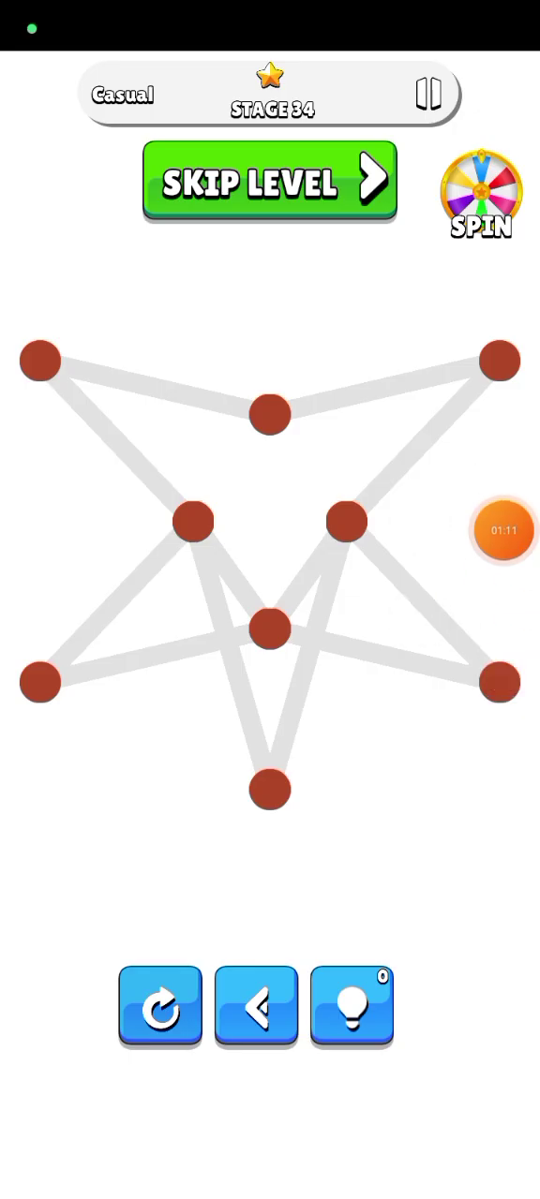
click(270, 790)
click(193, 520)
click(39, 681)
click(269, 629)
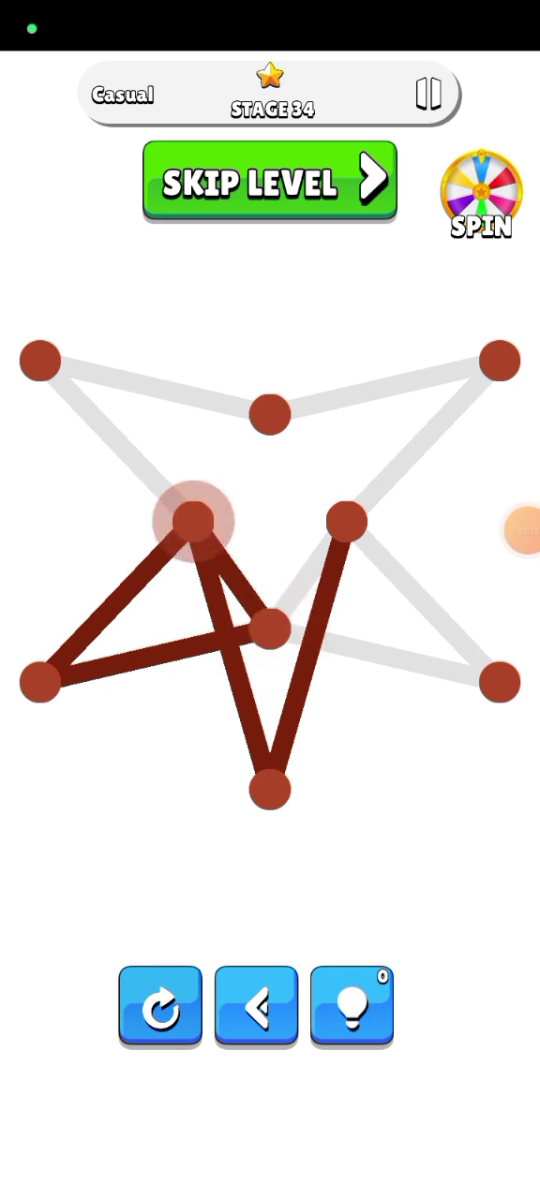
click(40, 362)
click(270, 415)
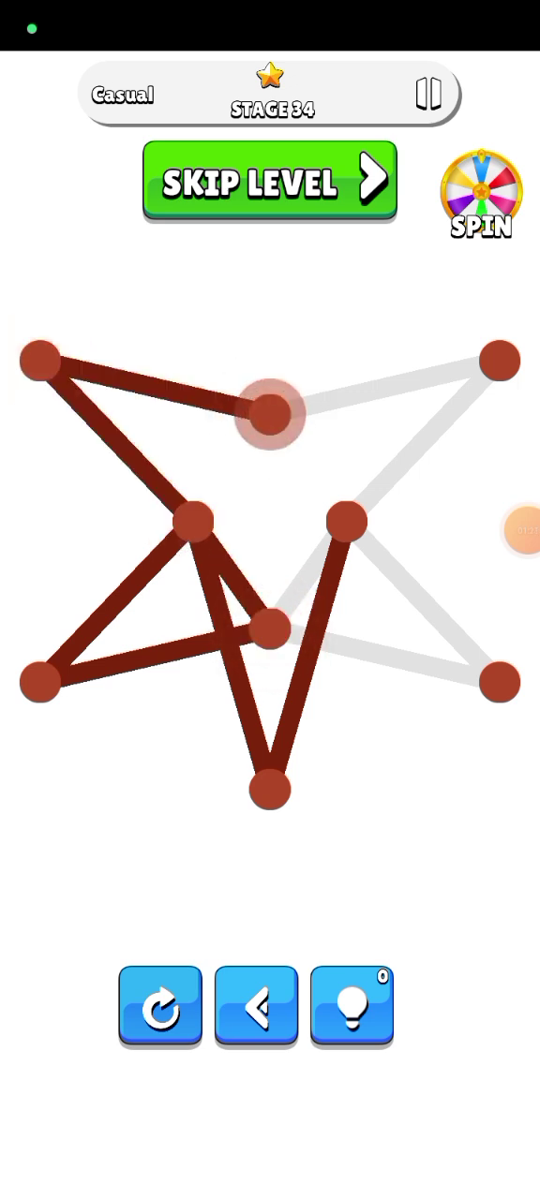
Trace the star's remaining right-side edges and dismiss the level-complete screen
click(500, 361)
click(347, 521)
click(269, 630)
click(499, 682)
click(346, 521)
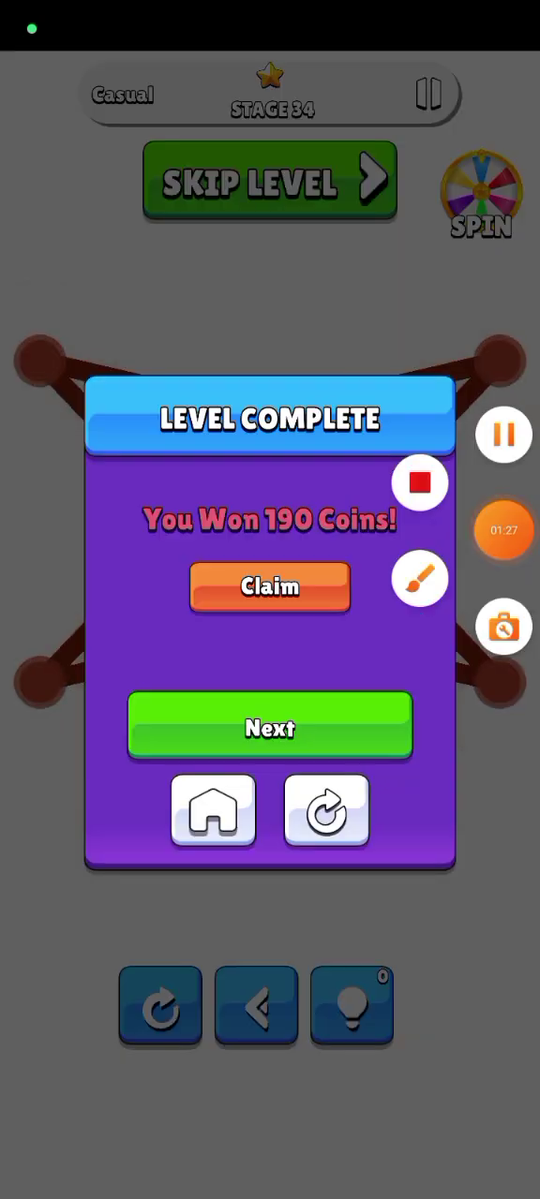
click(270, 722)
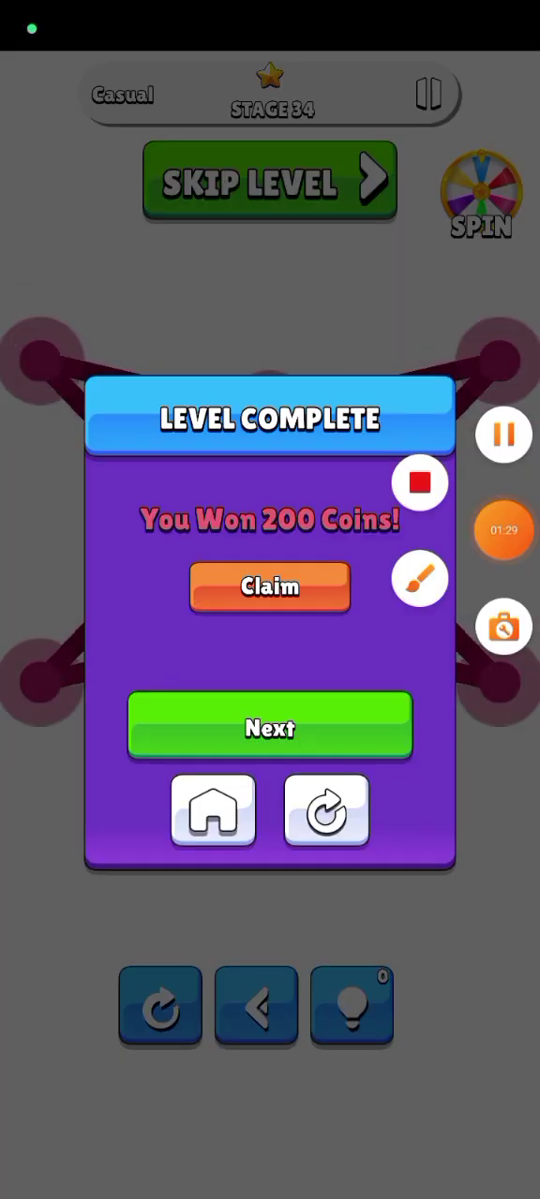
Undo stage 35's stray edge and trace the crown's left and bottom edges
click(270, 719)
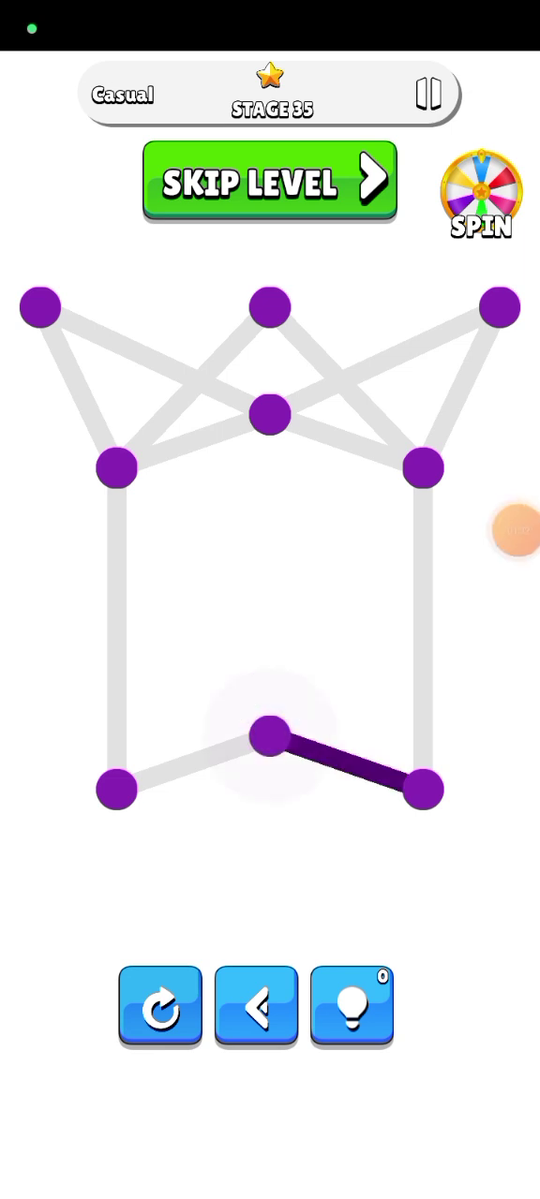
click(256, 1005)
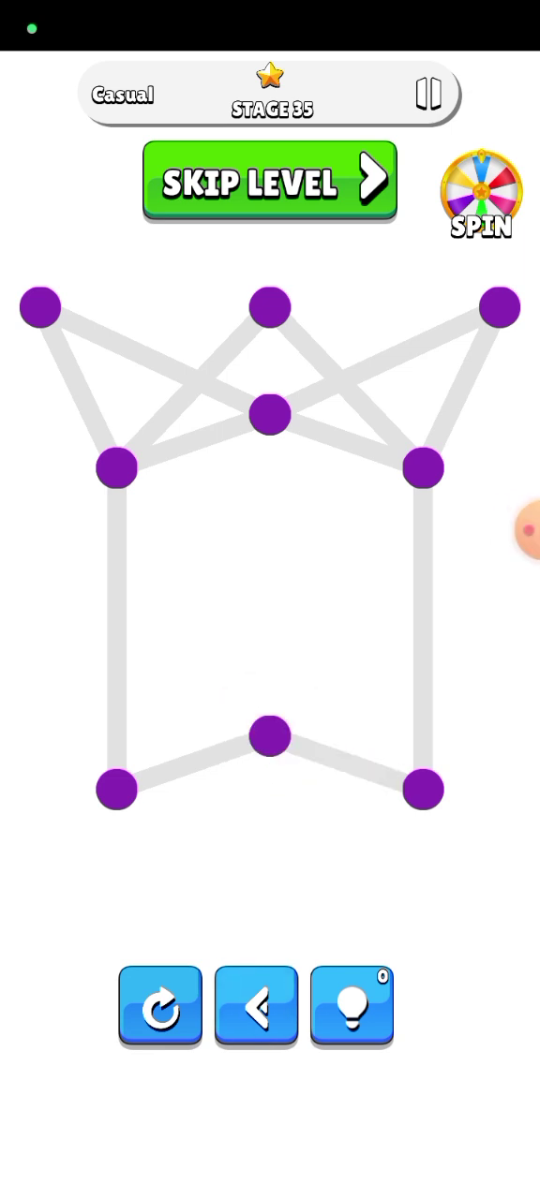
click(39, 307)
click(117, 468)
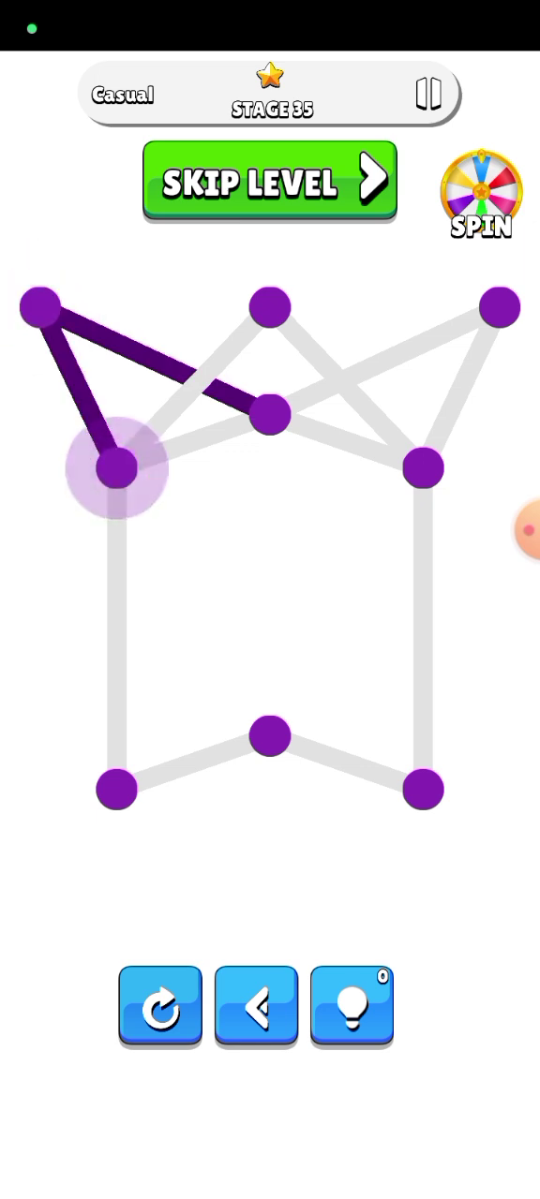
click(117, 789)
click(270, 736)
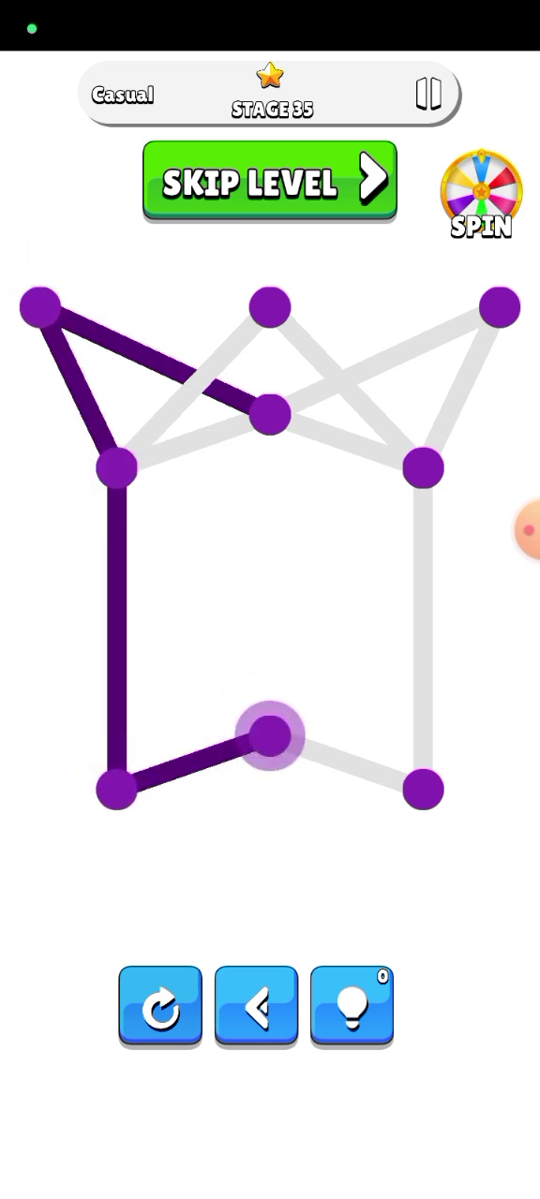
click(424, 789)
Trace the crown's right and top edges to finish stage 35, then dismiss the screen
click(424, 467)
click(499, 307)
click(270, 414)
click(117, 467)
click(270, 307)
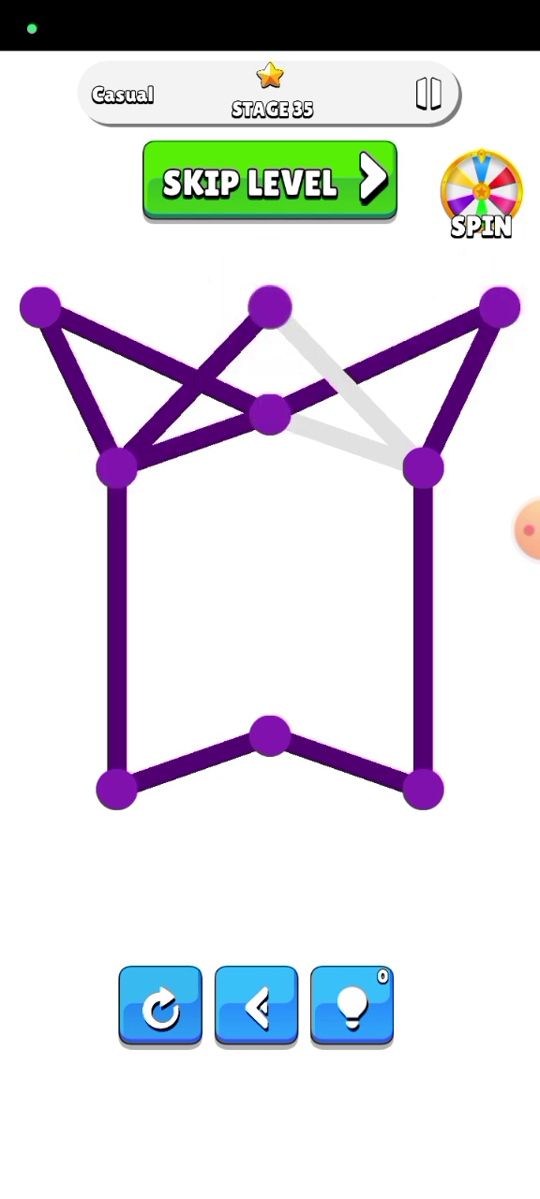
click(424, 467)
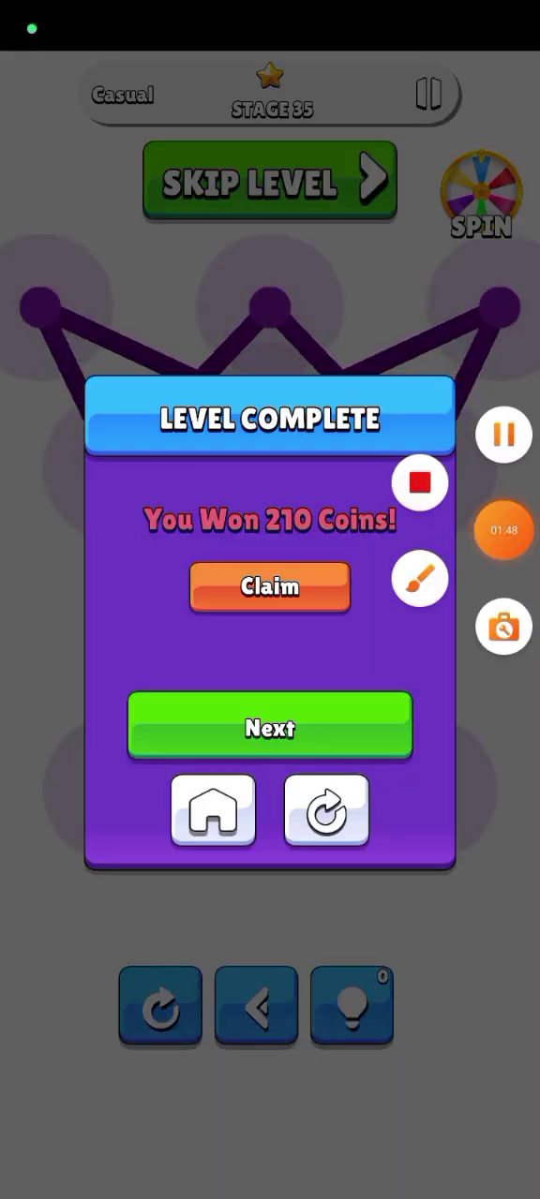
click(270, 726)
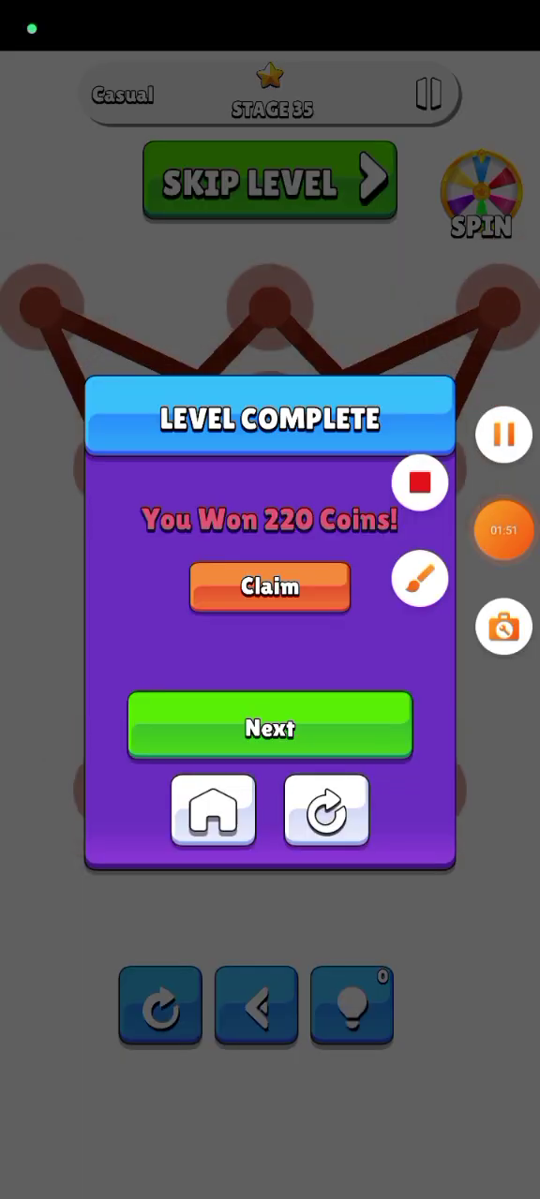
Load stage 37 and trace its left-side and right-side edges in two strokes
click(270, 723)
mouse_move(116, 790)
mouse_down()
mouse_move(270, 359)
mouse_move(117, 307)
mouse_move(39, 468)
mouse_move(270, 735)
mouse_move(116, 790)
mouse_move(270, 843)
mouse_move(424, 790)
mouse_move(270, 735)
mouse_up()
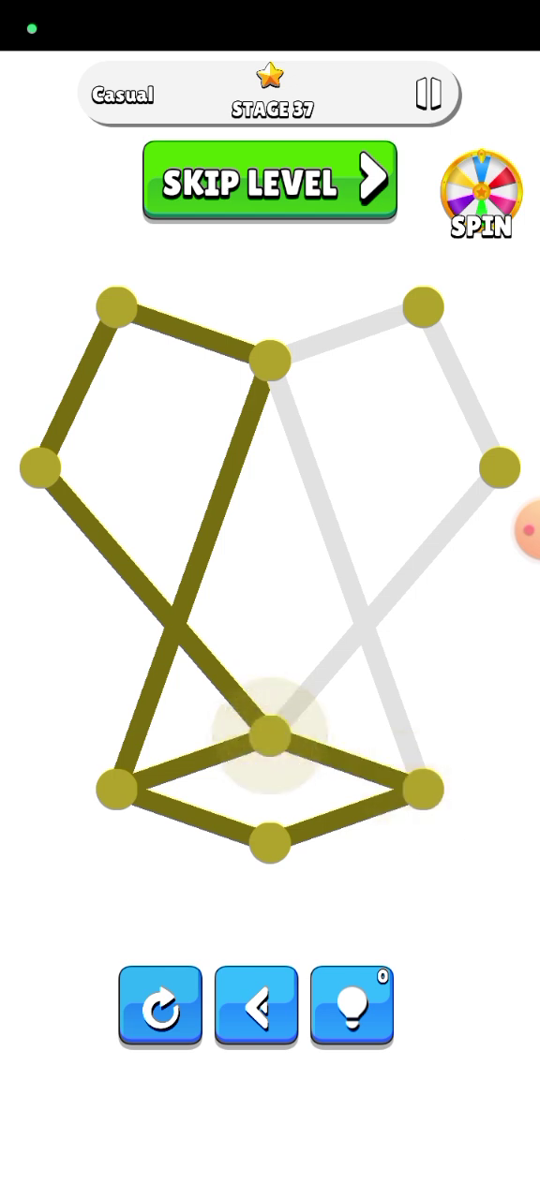
mouse_move(270, 736)
mouse_down()
mouse_move(500, 469)
mouse_move(423, 308)
mouse_move(270, 358)
mouse_move(423, 786)
mouse_up()
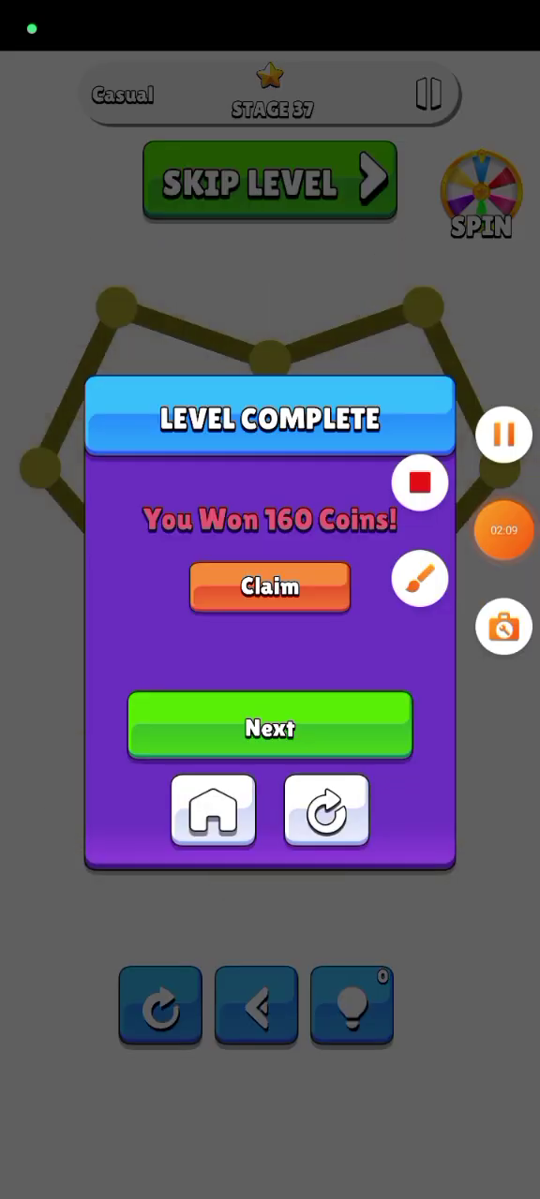
Load stage 38 and trace its bottom, right and centre edges
click(270, 726)
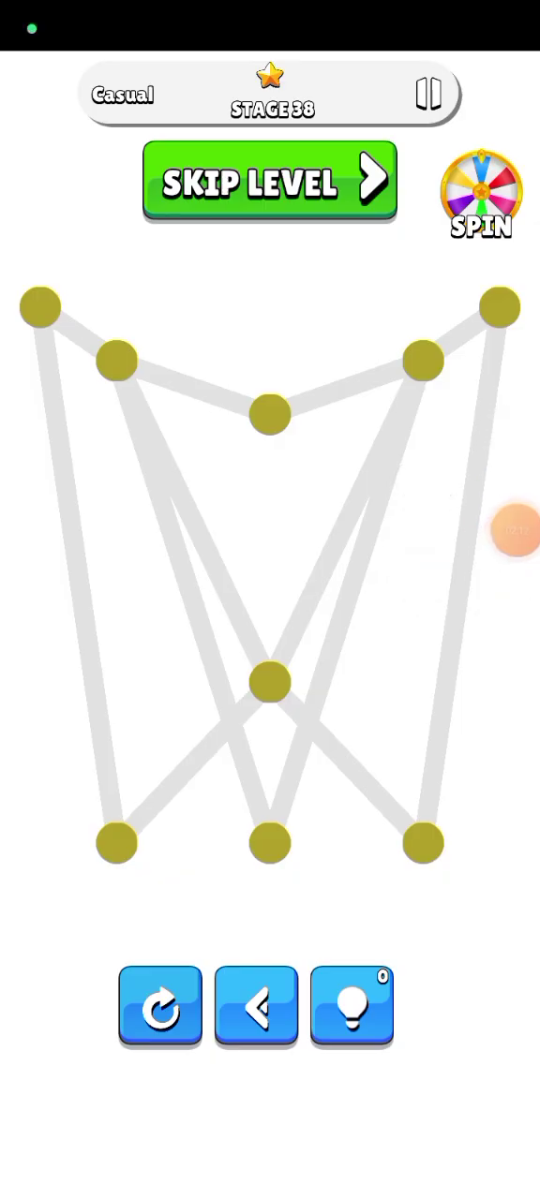
mouse_move(270, 840)
mouse_down()
mouse_move(116, 359)
mouse_move(269, 681)
mouse_move(423, 840)
mouse_move(499, 306)
mouse_up()
drag(499, 307, 423, 360)
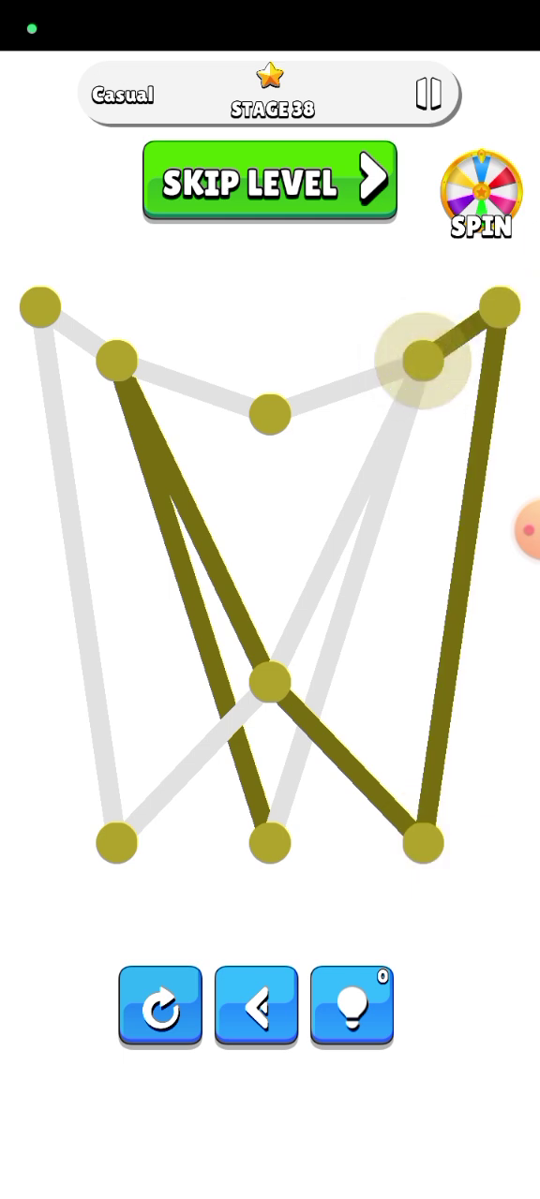
drag(423, 359, 270, 681)
Trace stage 38's top edges via top-left, top-centre and top-right dots to finish
click(39, 307)
click(116, 360)
click(269, 413)
click(424, 359)
click(269, 843)
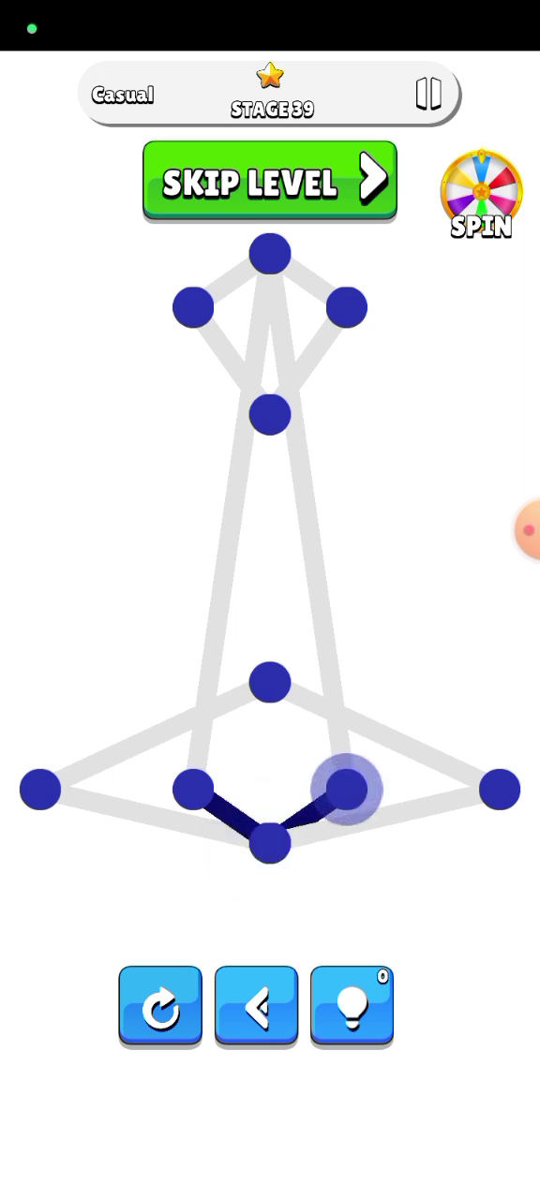
Undo the last edge and trace stage 39's lower edges through right, centre and left dots
click(256, 1005)
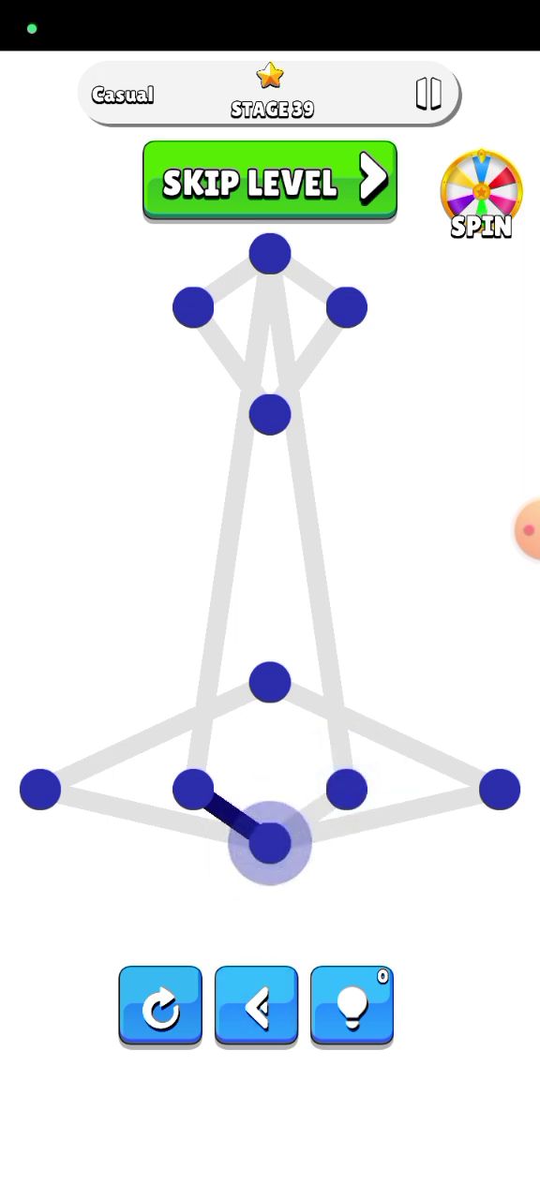
click(499, 790)
click(270, 682)
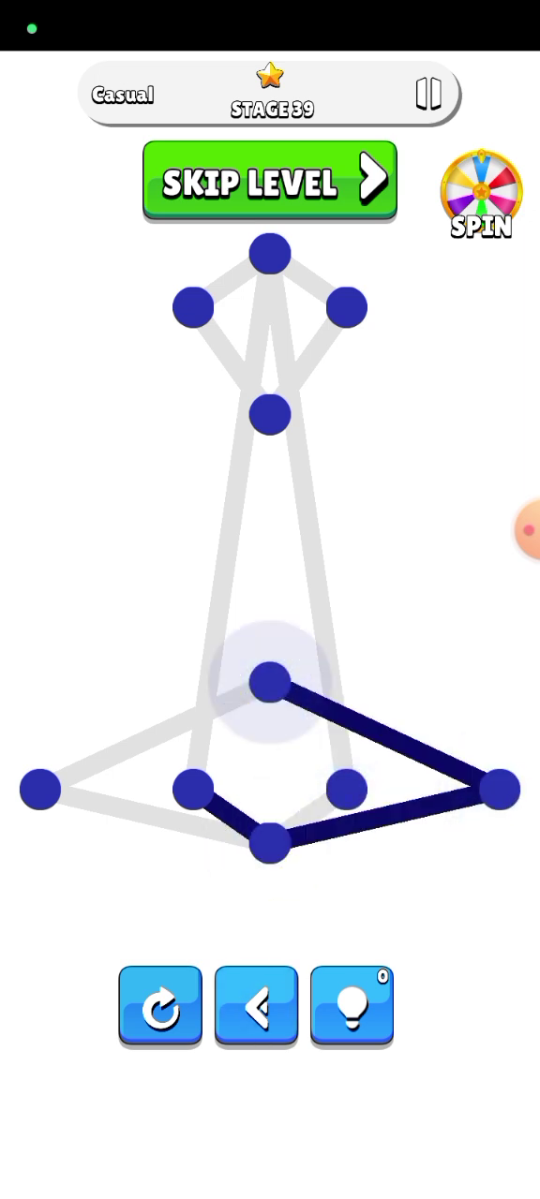
click(40, 790)
click(270, 843)
click(348, 789)
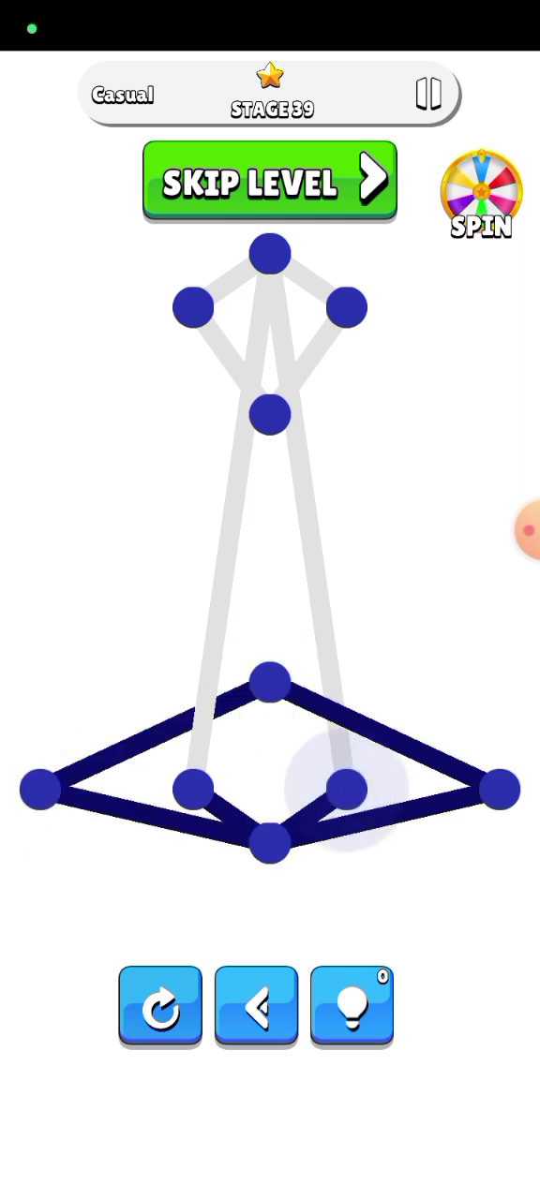
Trace the upper edges through the top, left, middle and right dots to finish
click(269, 253)
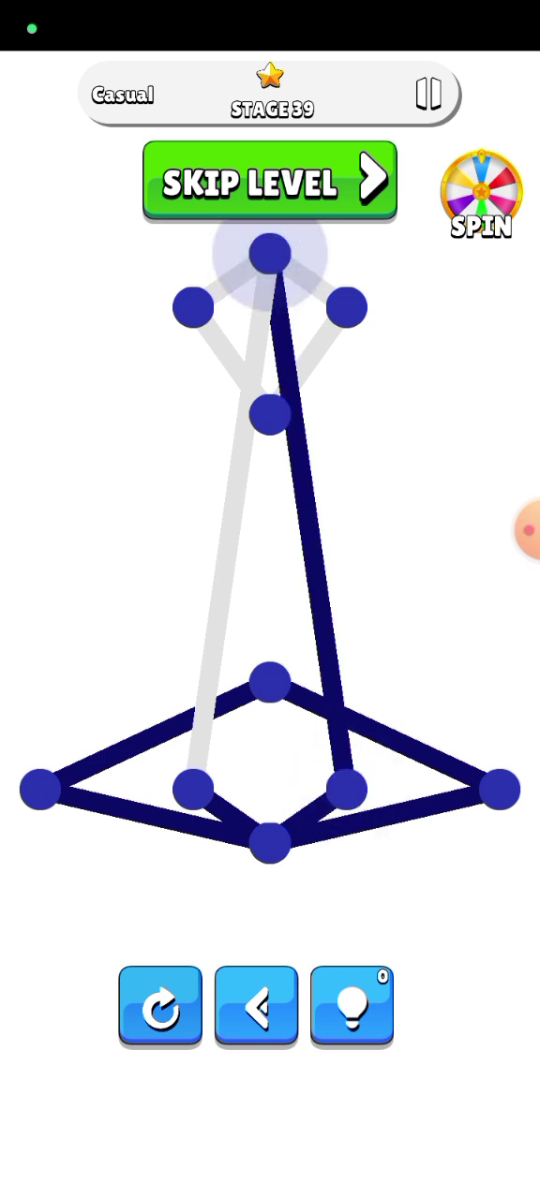
click(193, 307)
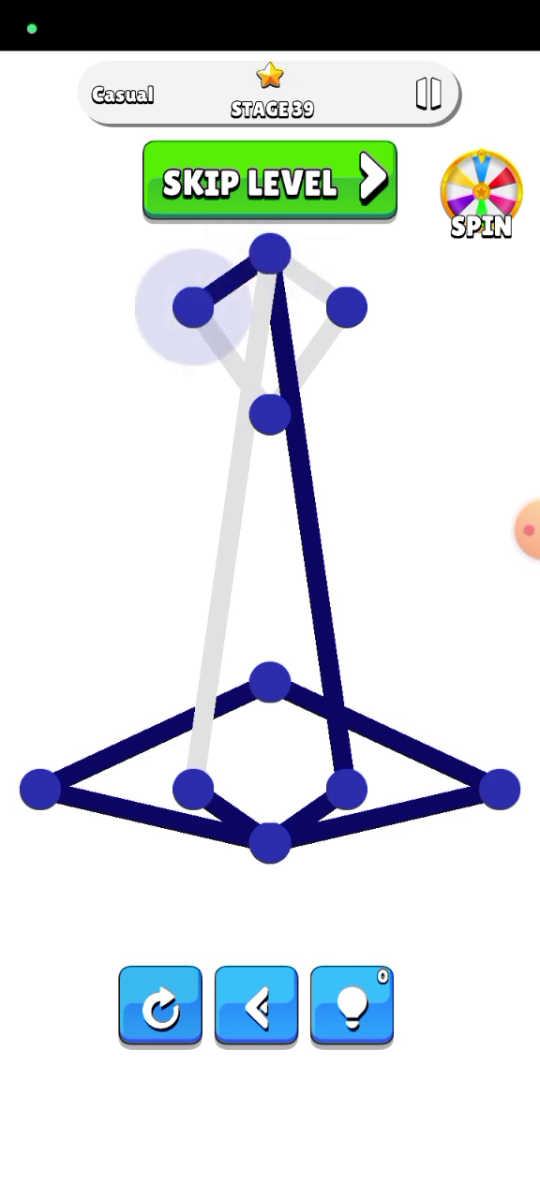
click(270, 415)
click(346, 308)
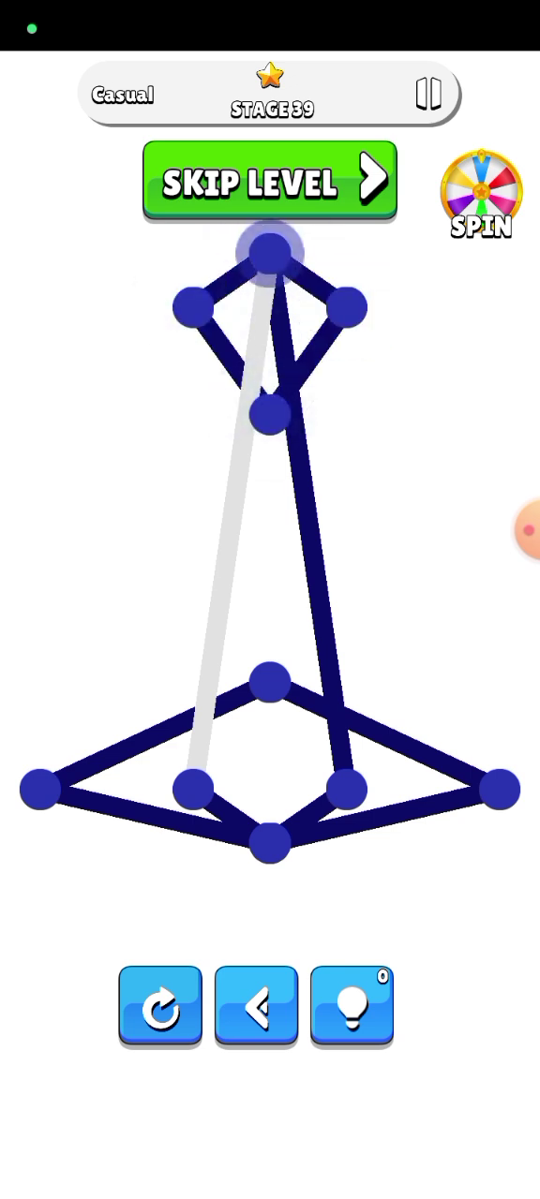
click(193, 789)
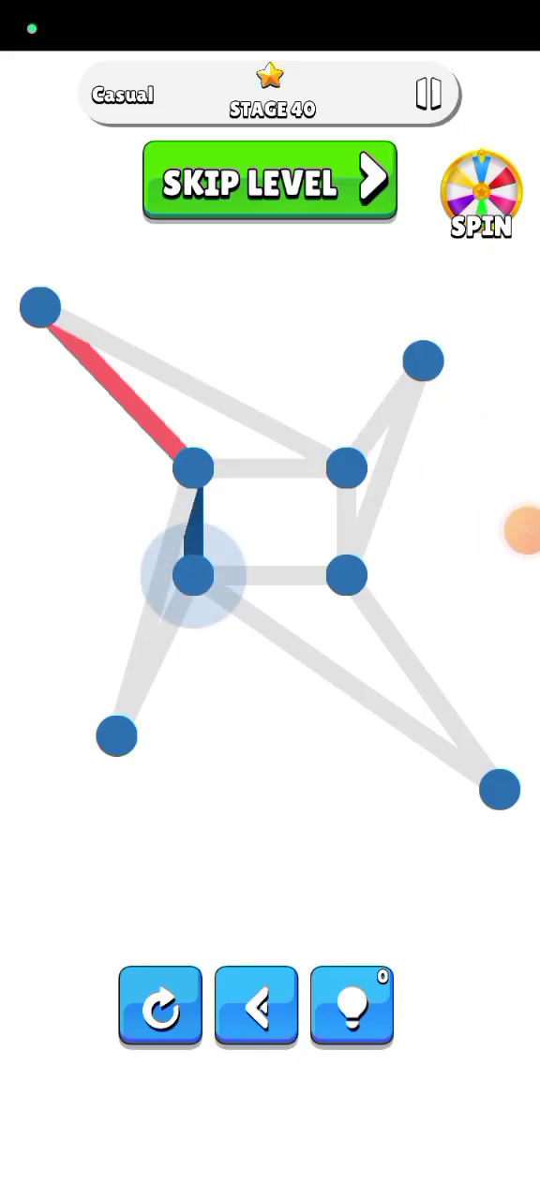
Trace stage 40's remaining lower-left and right-side edges
mouse_move(193, 575)
mouse_down()
mouse_move(116, 737)
mouse_move(193, 524)
mouse_move(40, 307)
mouse_up()
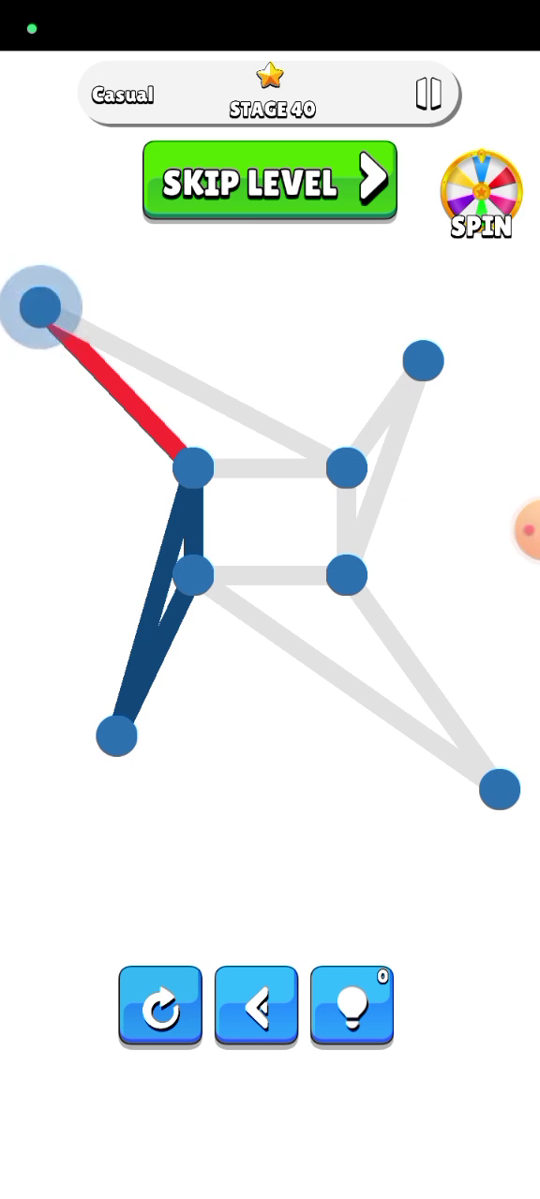
mouse_move(39, 308)
mouse_down()
mouse_move(423, 361)
mouse_move(346, 574)
mouse_move(499, 789)
mouse_move(193, 575)
mouse_move(347, 574)
mouse_move(347, 467)
mouse_move(193, 466)
mouse_move(41, 307)
mouse_up()
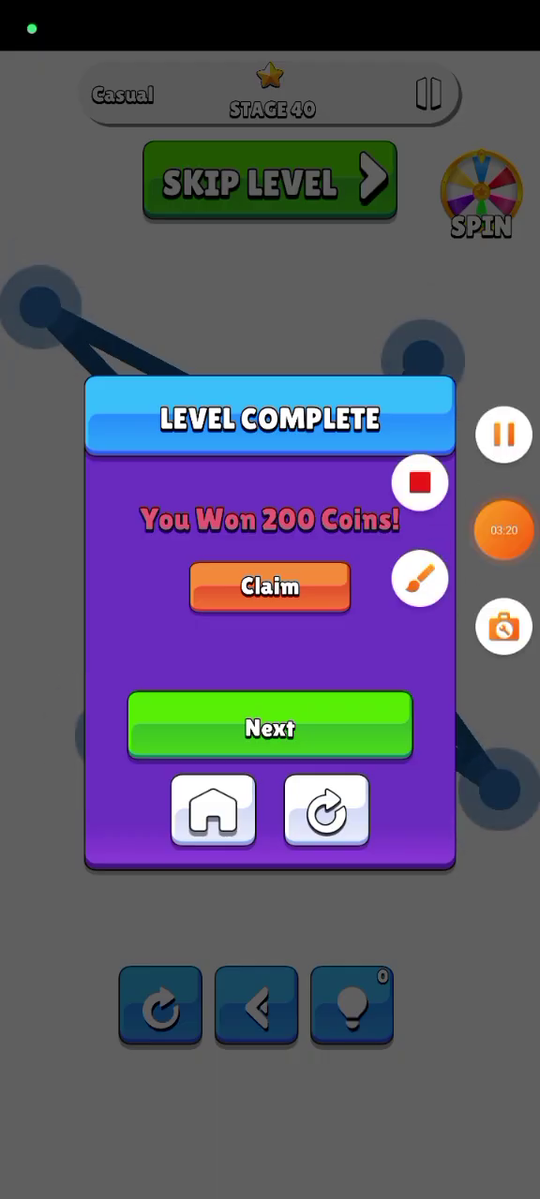
Move to stage 27 and trace a first path from the bottom dot over both peaks
click(269, 722)
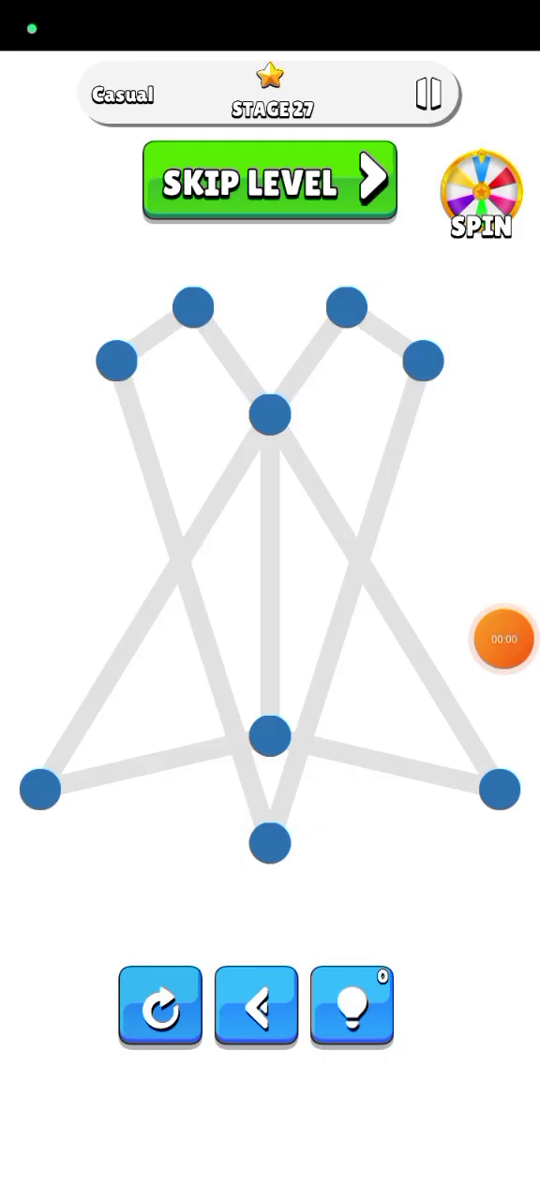
drag(270, 841, 116, 361)
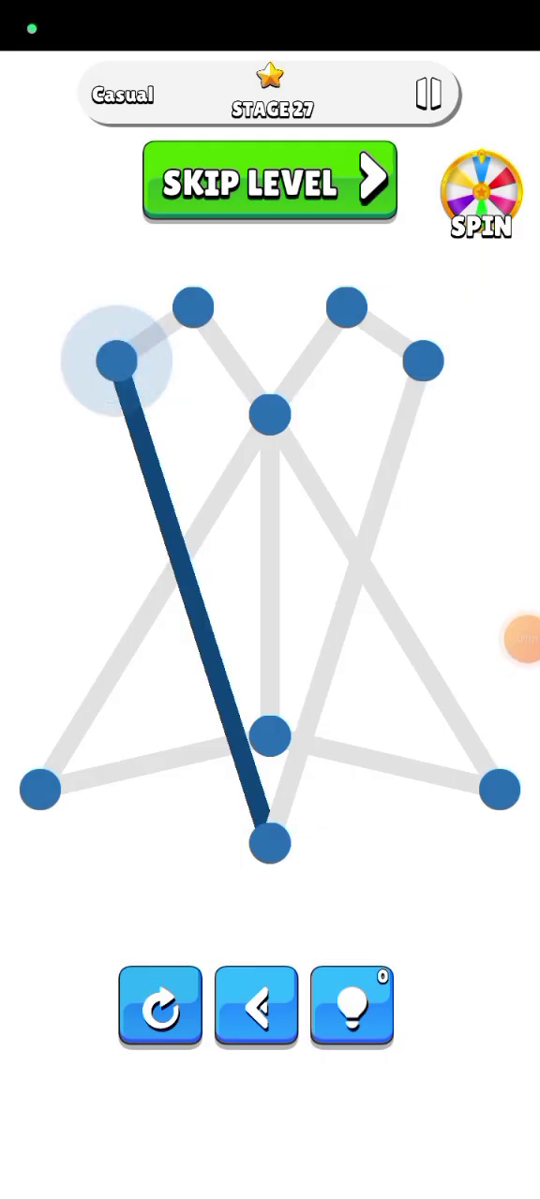
drag(193, 305, 270, 414)
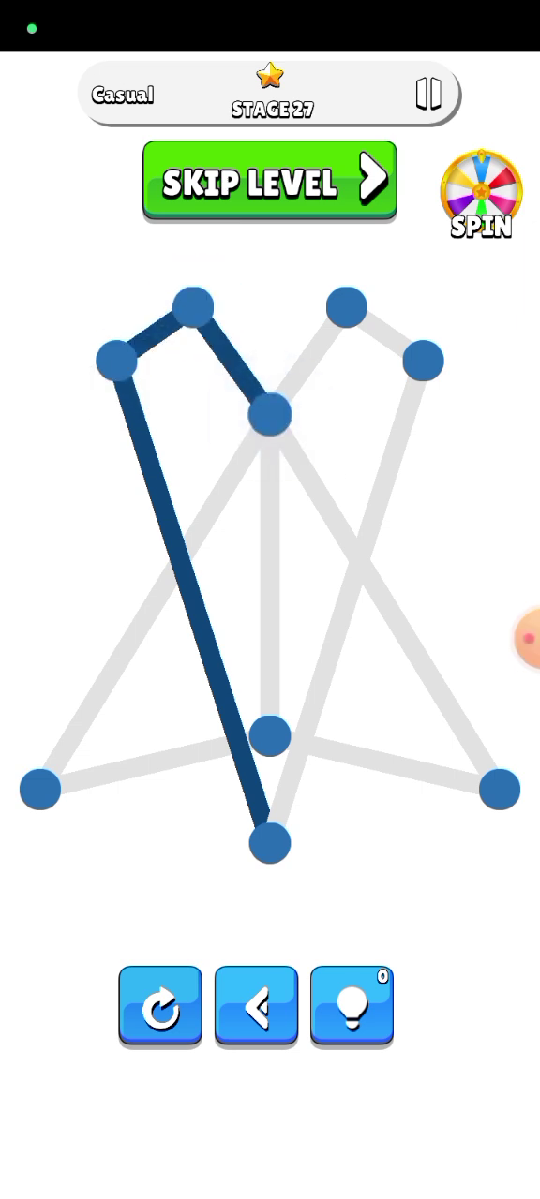
mouse_move(269, 415)
mouse_down()
mouse_move(270, 736)
mouse_move(40, 789)
mouse_up()
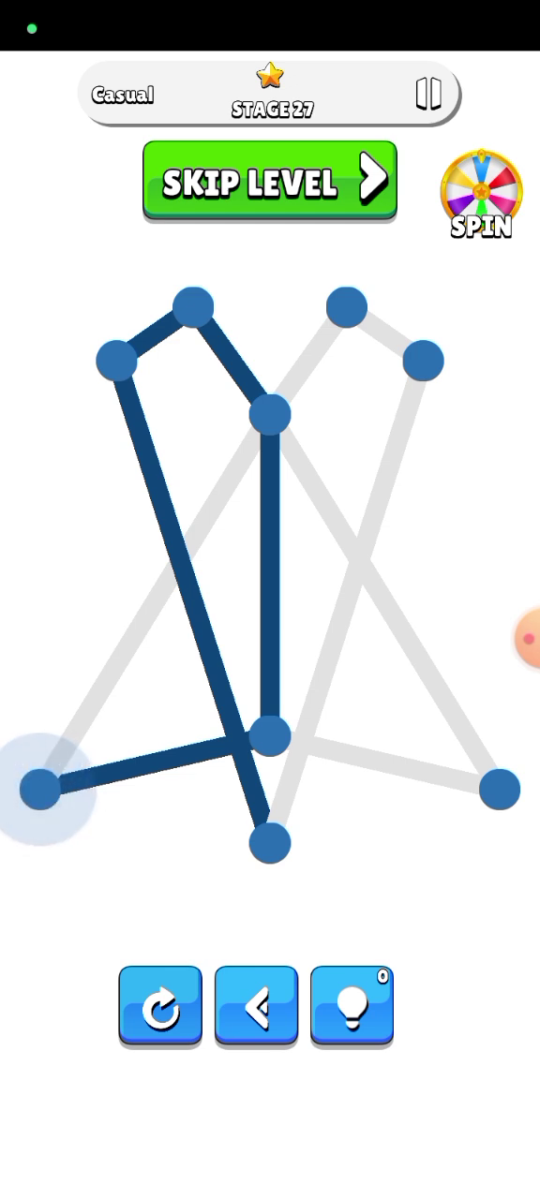
drag(39, 788, 270, 414)
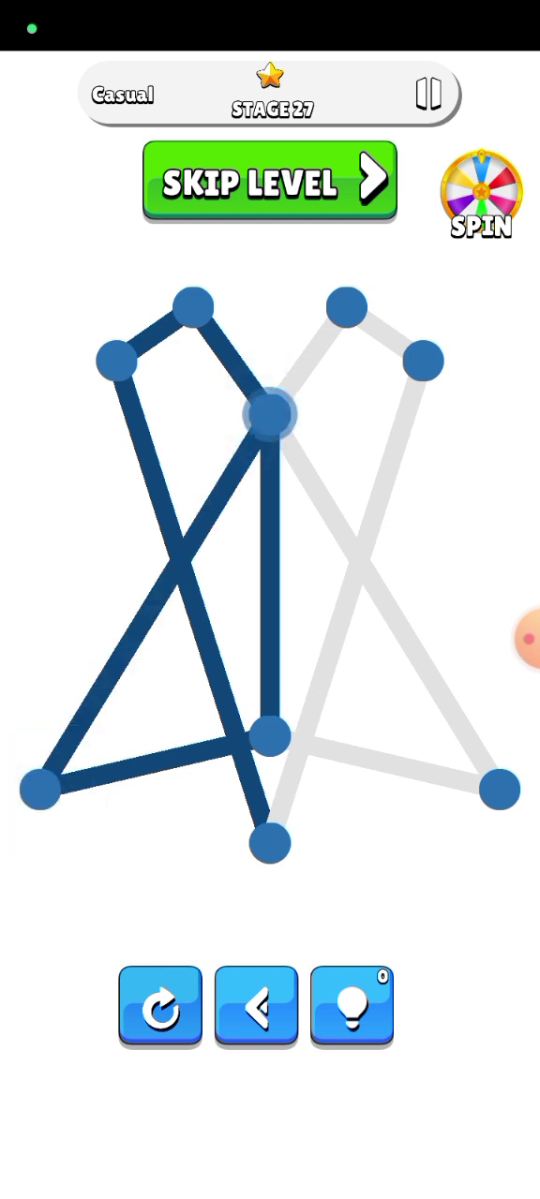
mouse_move(270, 414)
mouse_down()
mouse_move(347, 306)
mouse_move(424, 360)
mouse_up()
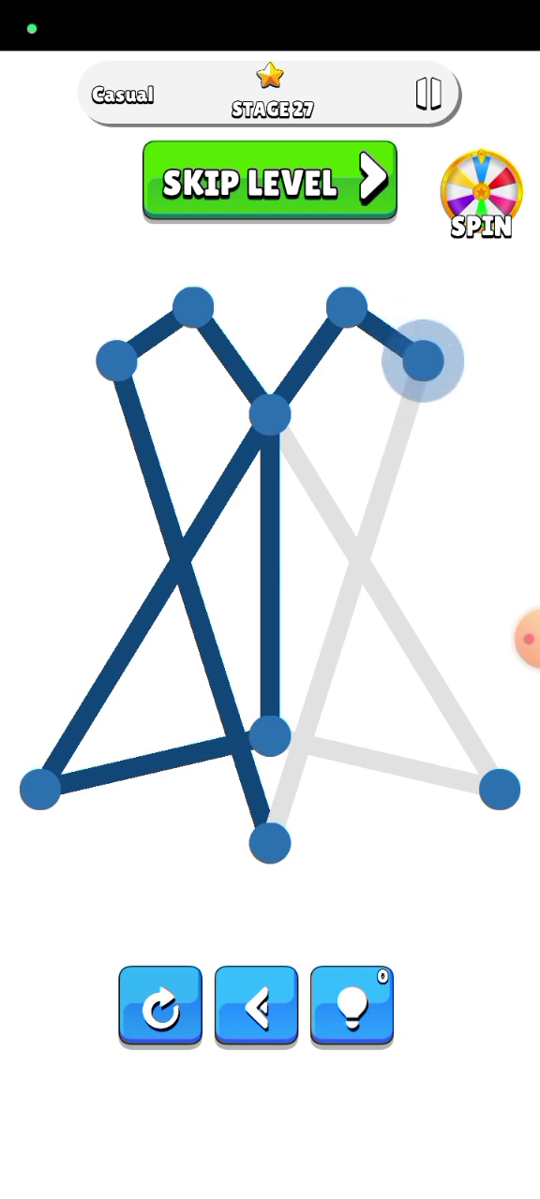
drag(423, 361, 270, 843)
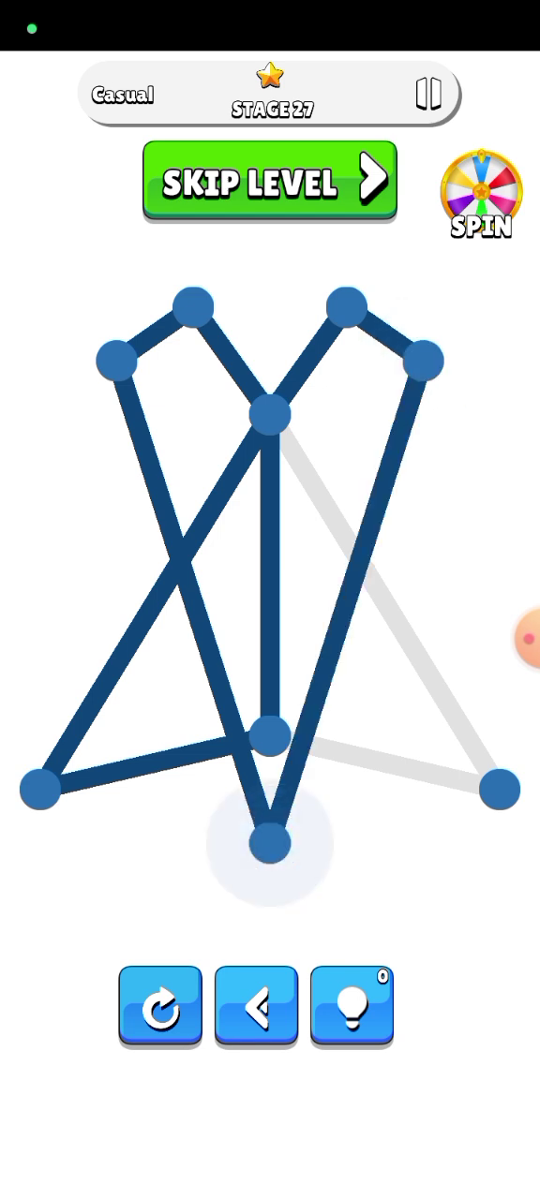
Undo the dead-end path, try a lower-right edge, then clear the traced edges
click(255, 1004)
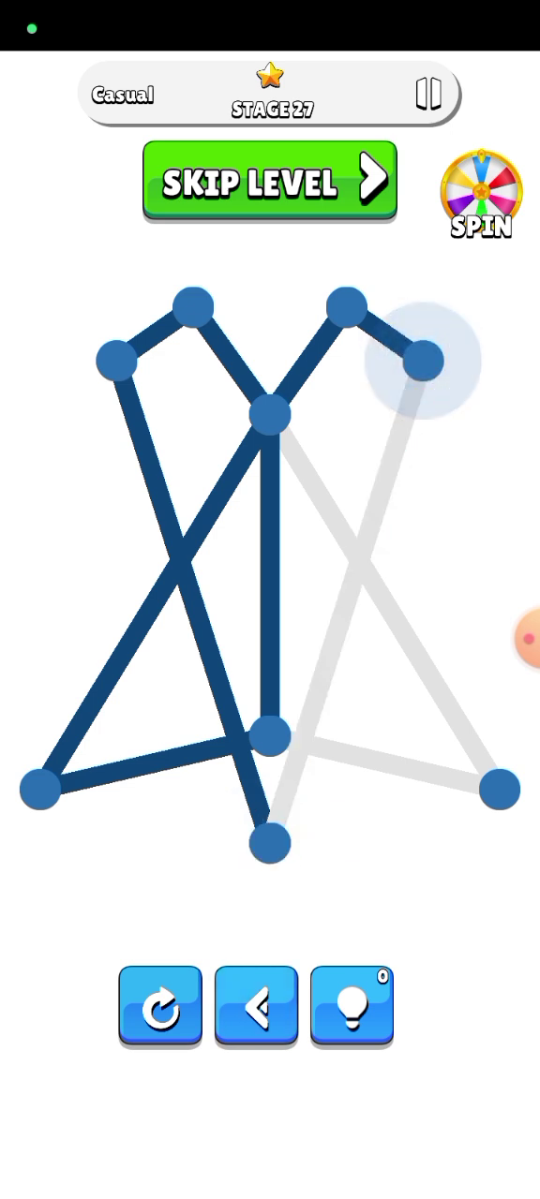
click(256, 1005)
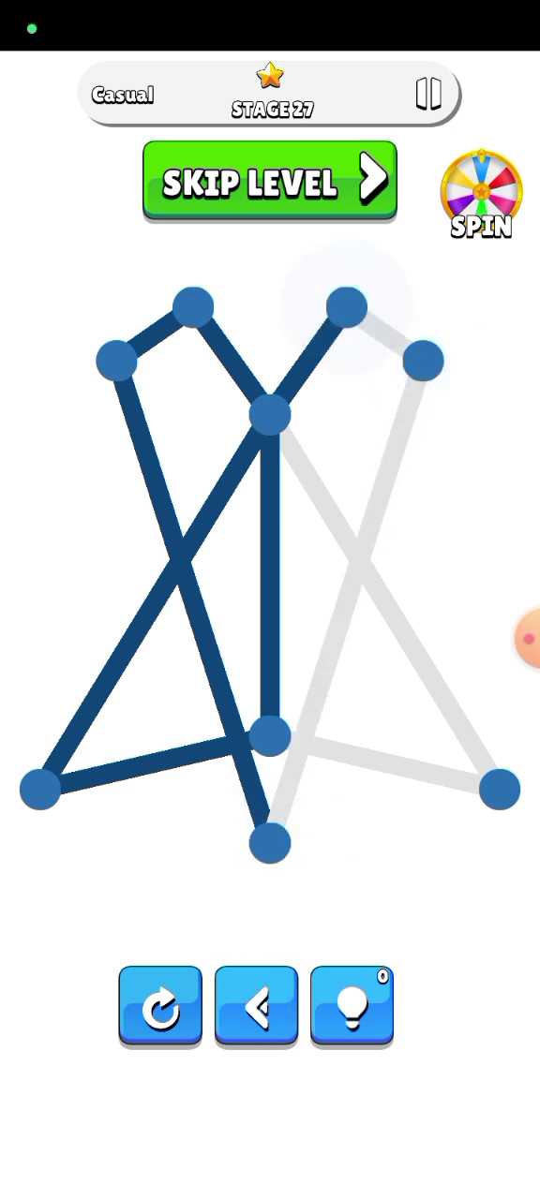
click(256, 1004)
click(499, 788)
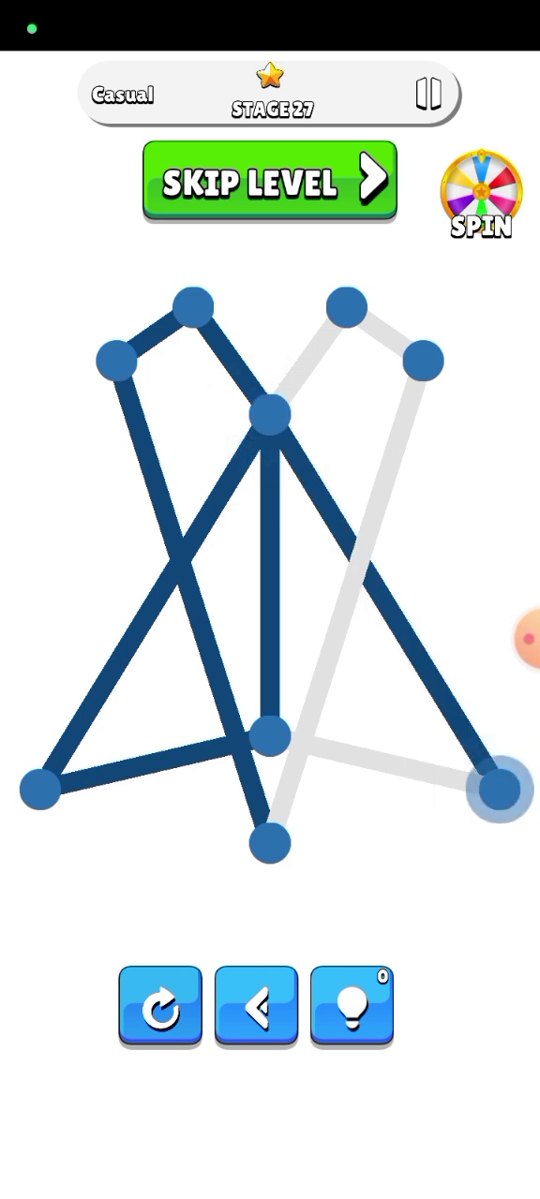
click(255, 1005)
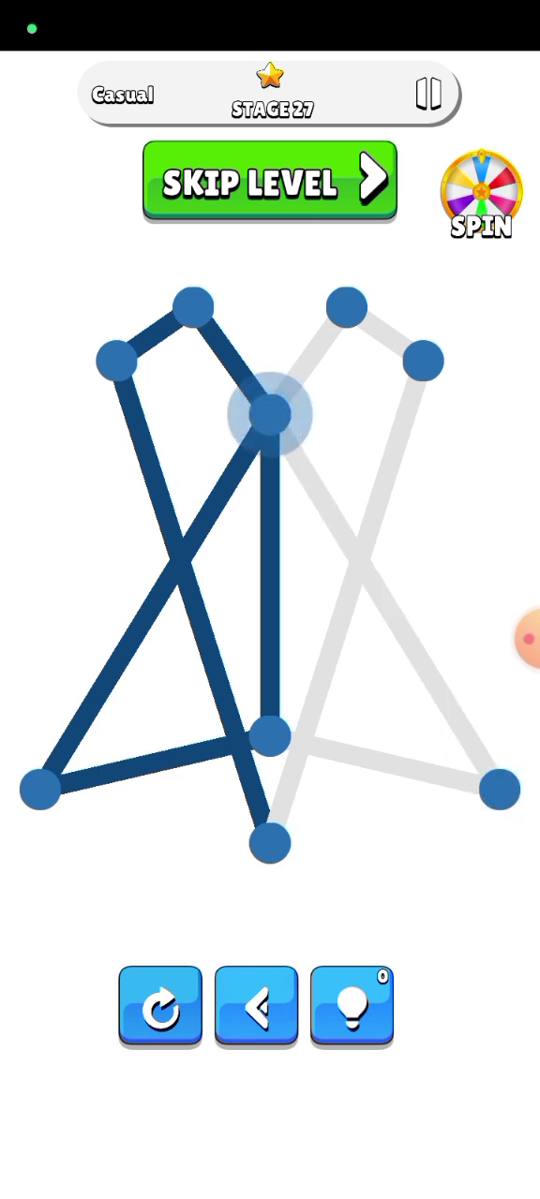
click(256, 1004)
click(256, 1004)
click(256, 1004)
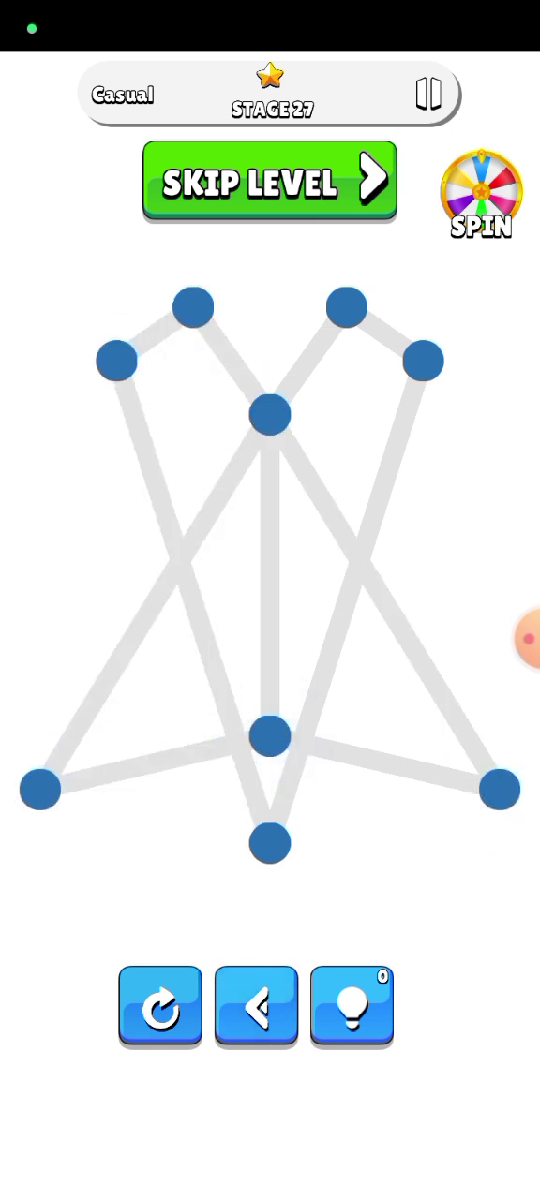
Trace a second path from the left dot over both peaks to the centre
drag(150, 600, 115, 359)
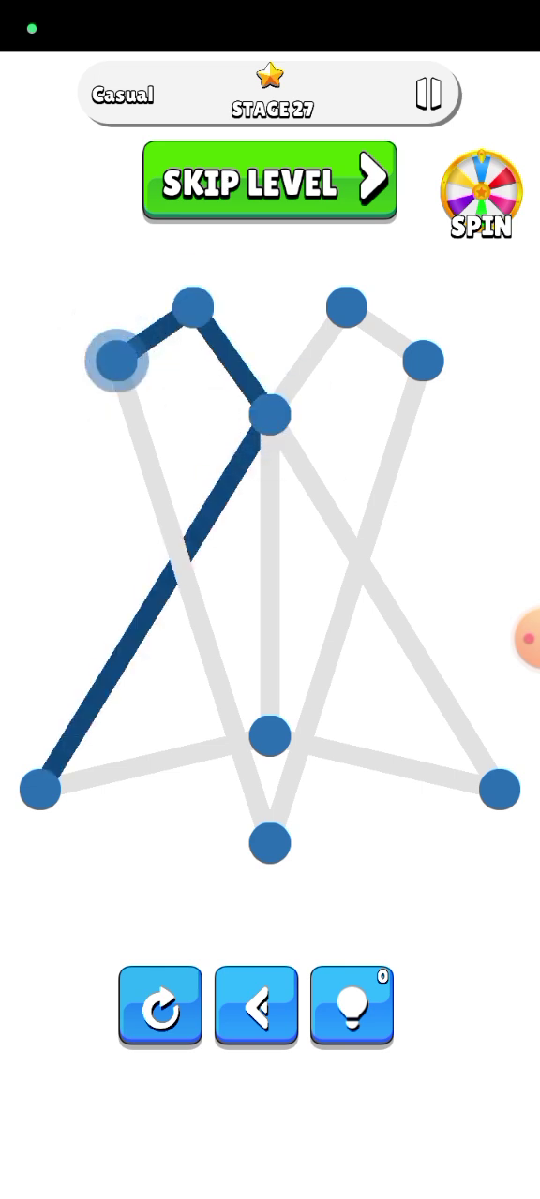
drag(115, 359, 270, 842)
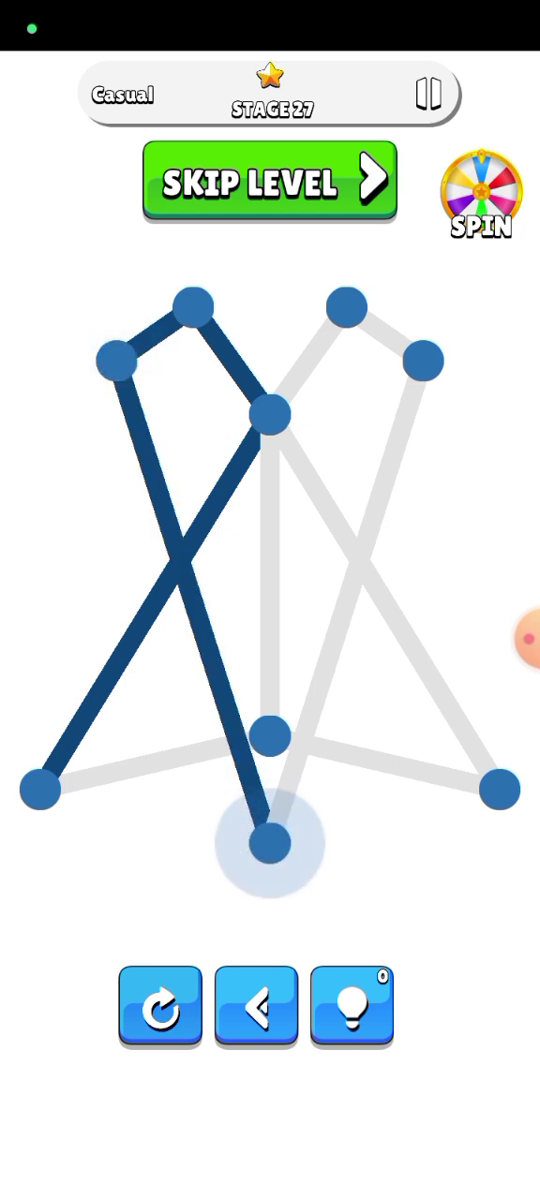
drag(270, 842, 422, 359)
drag(347, 306, 270, 412)
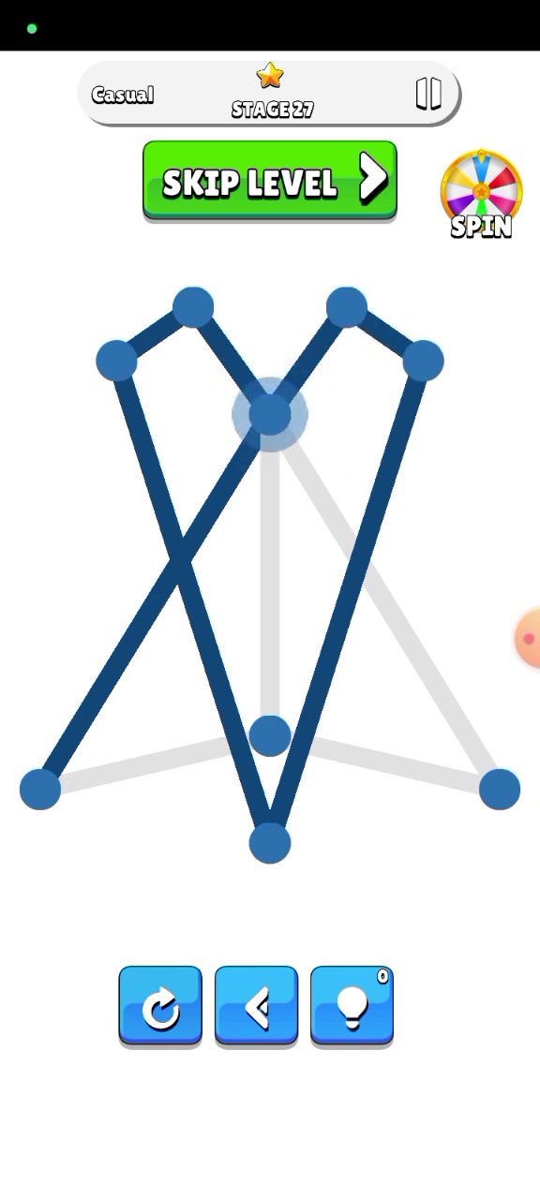
mouse_move(269, 412)
mouse_down()
mouse_move(270, 737)
mouse_move(499, 789)
mouse_move(270, 412)
mouse_up()
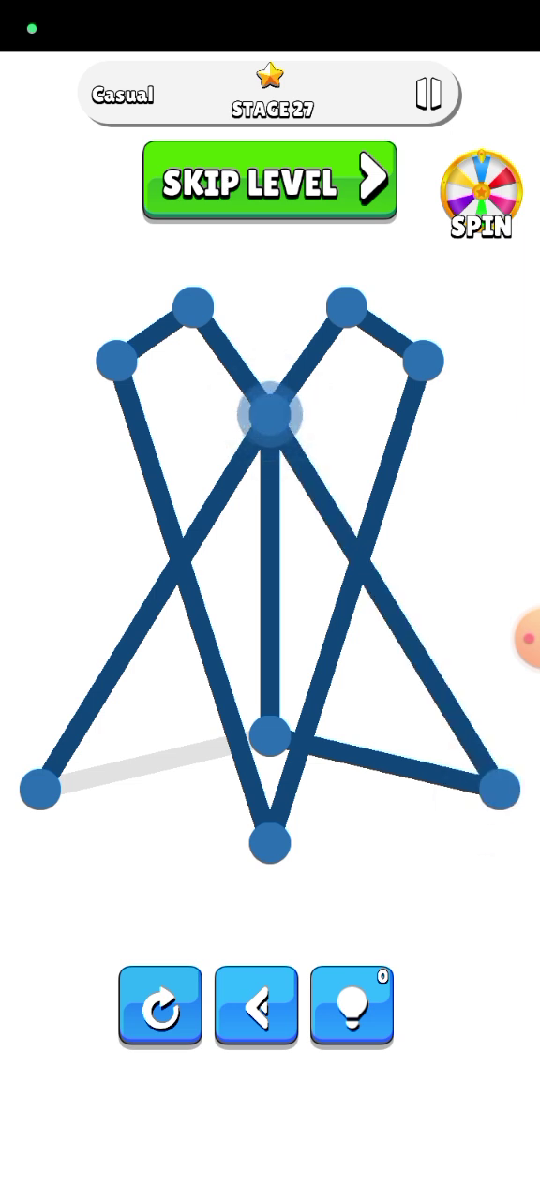
Undo the second attempt back to an empty path
click(256, 1005)
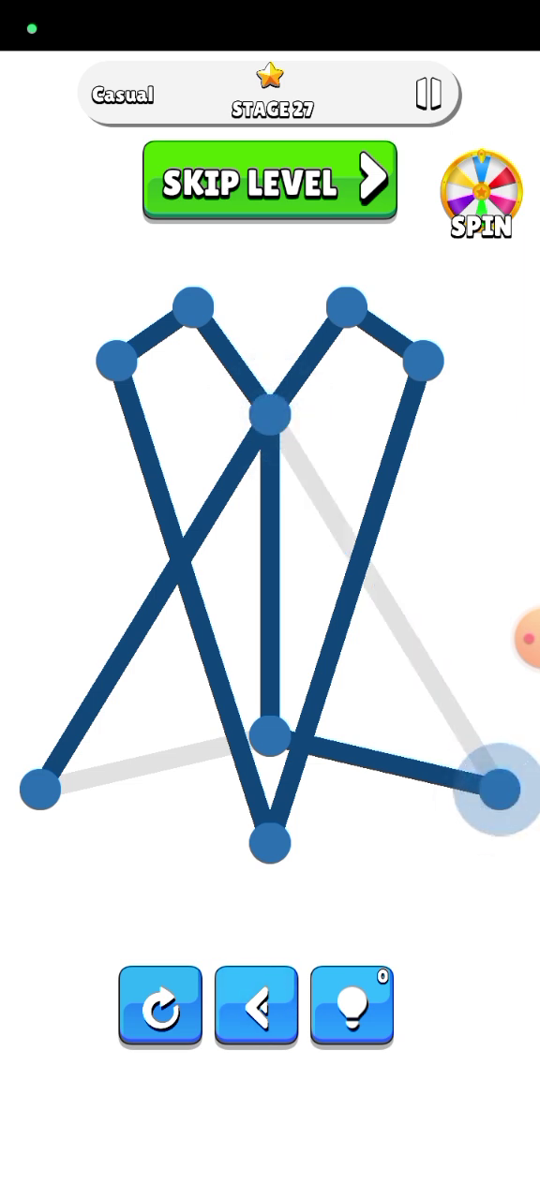
click(256, 1005)
click(256, 1005)
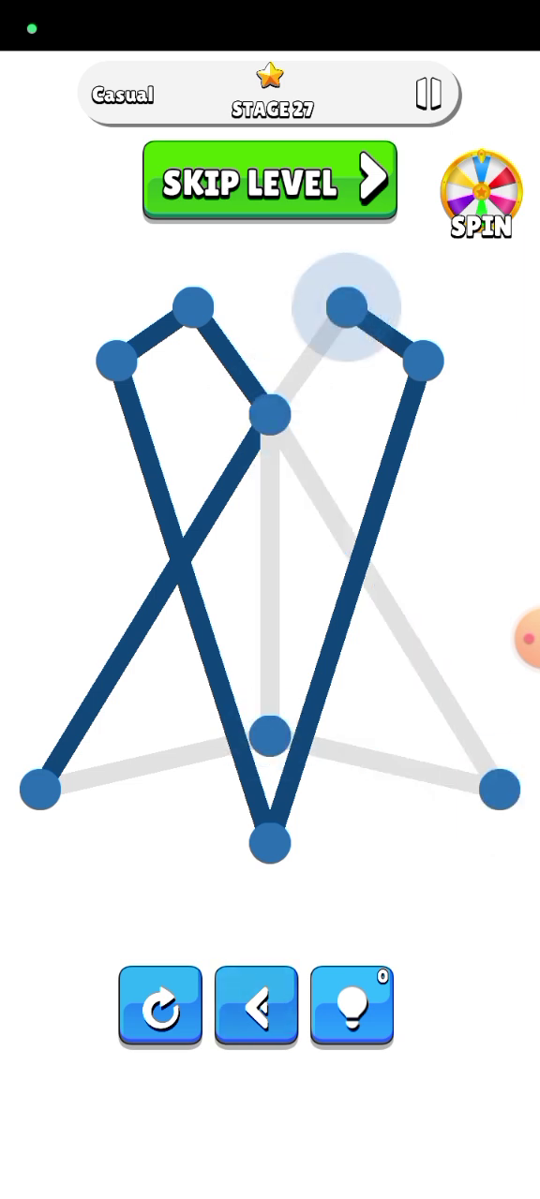
click(255, 1005)
click(255, 1005)
click(256, 1005)
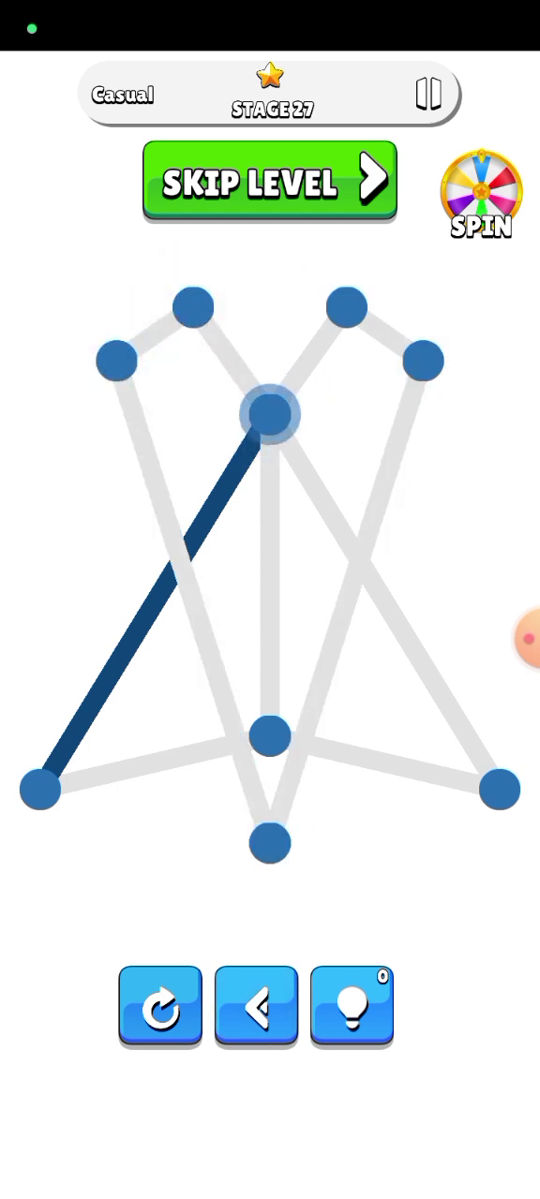
click(270, 736)
click(256, 1005)
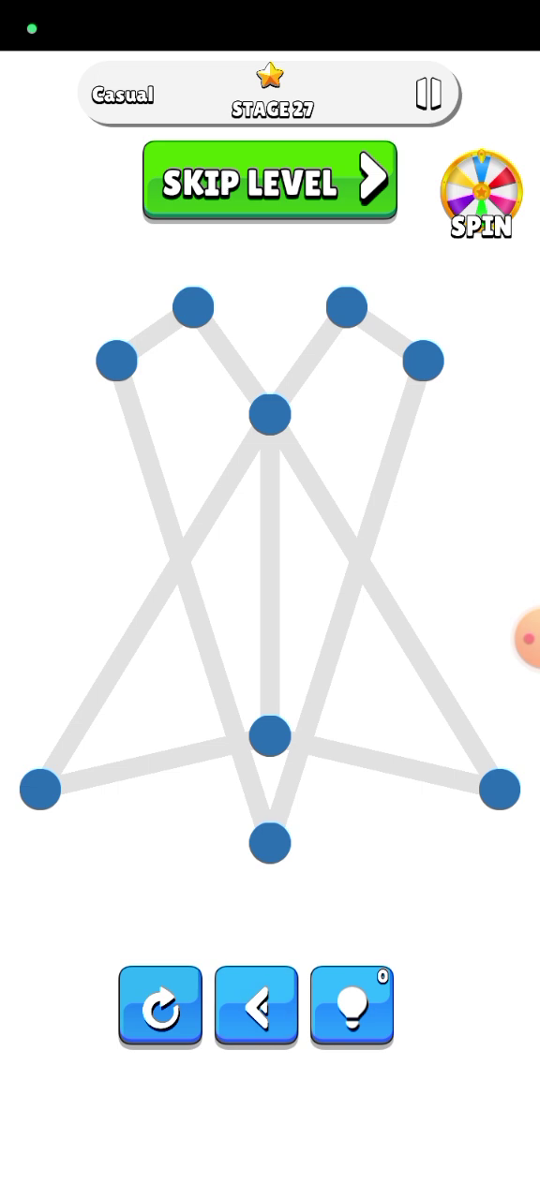
Retrace stage 27 through the centre, left, bottom and right-peak dots to complete it
click(270, 736)
click(514, 637)
click(503, 639)
click(41, 789)
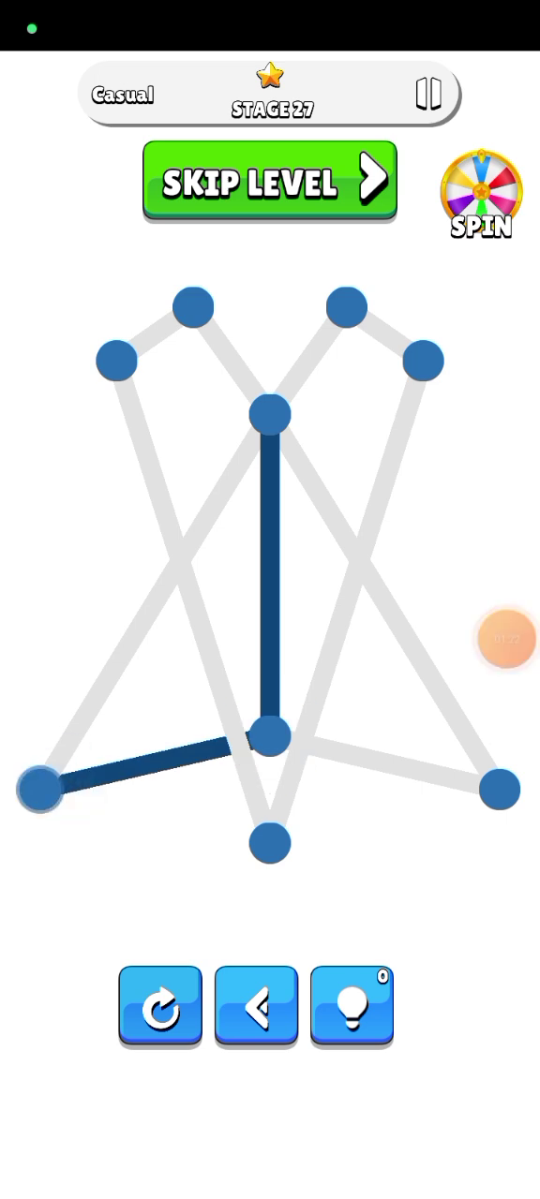
click(270, 412)
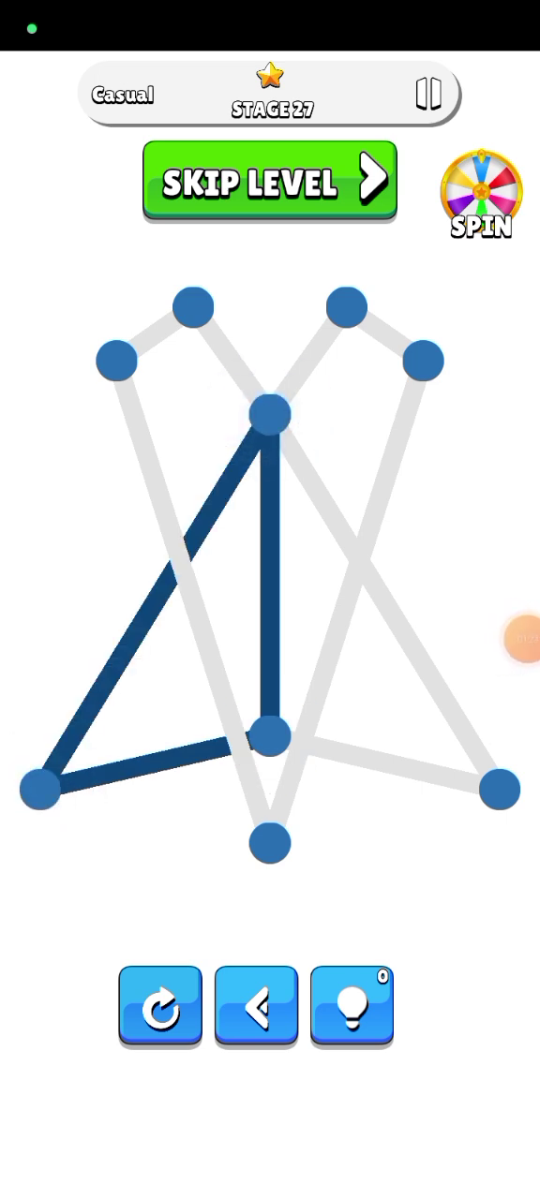
click(269, 843)
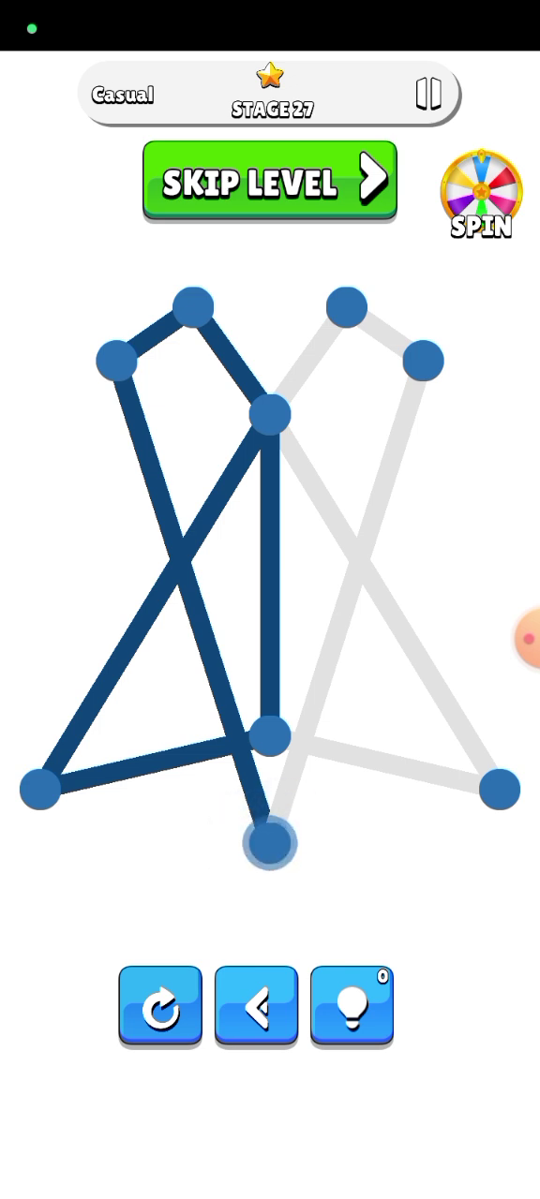
click(423, 361)
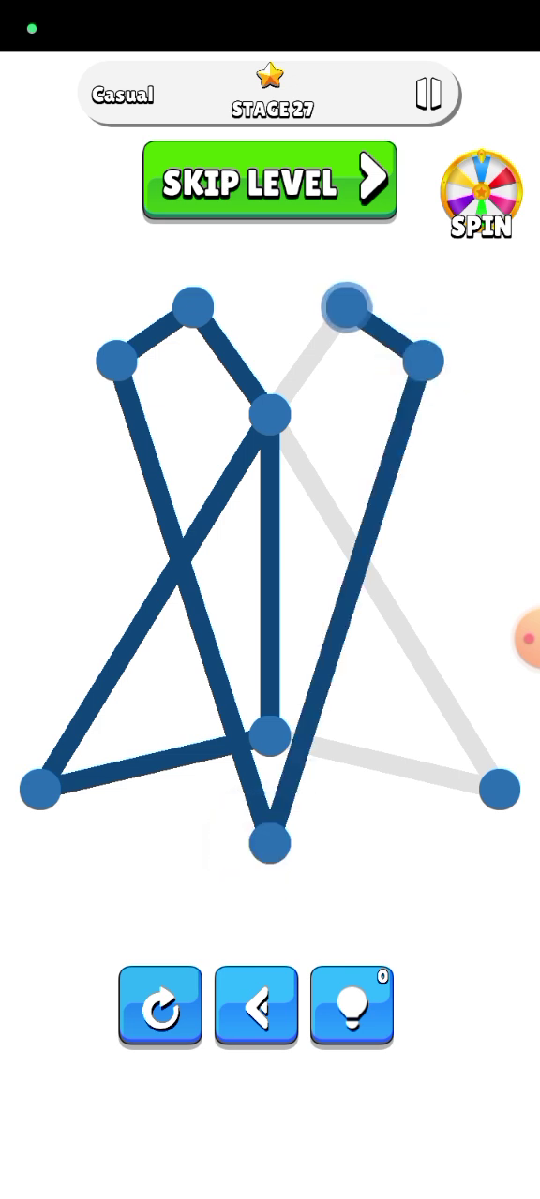
click(270, 413)
click(501, 789)
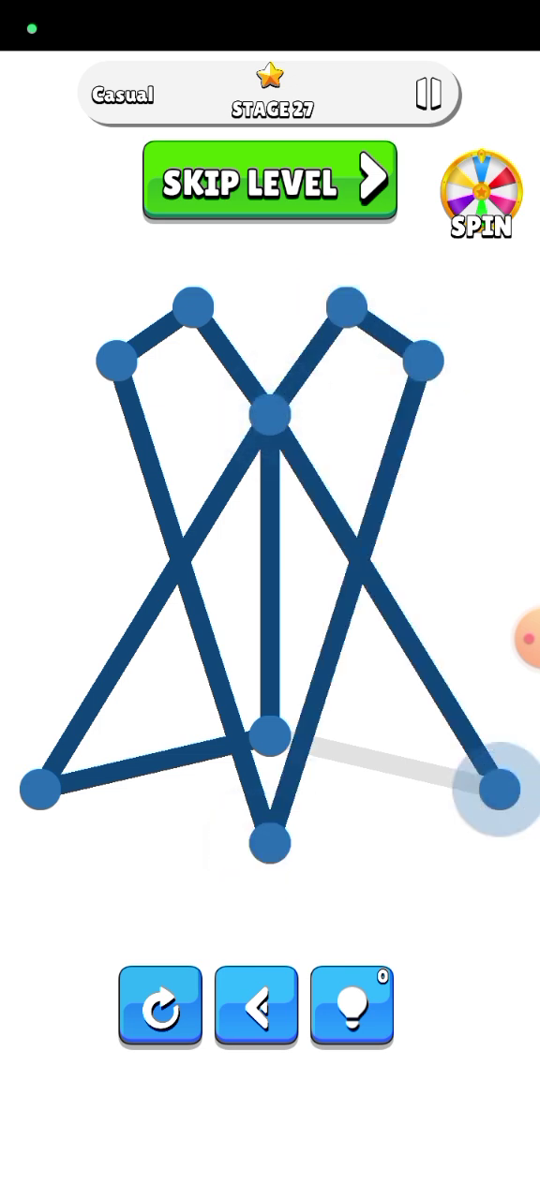
click(270, 738)
click(523, 639)
Trace stage 28 from the top node down the left edge, along the bottom and back
click(281, 469)
drag(504, 639, 506, 171)
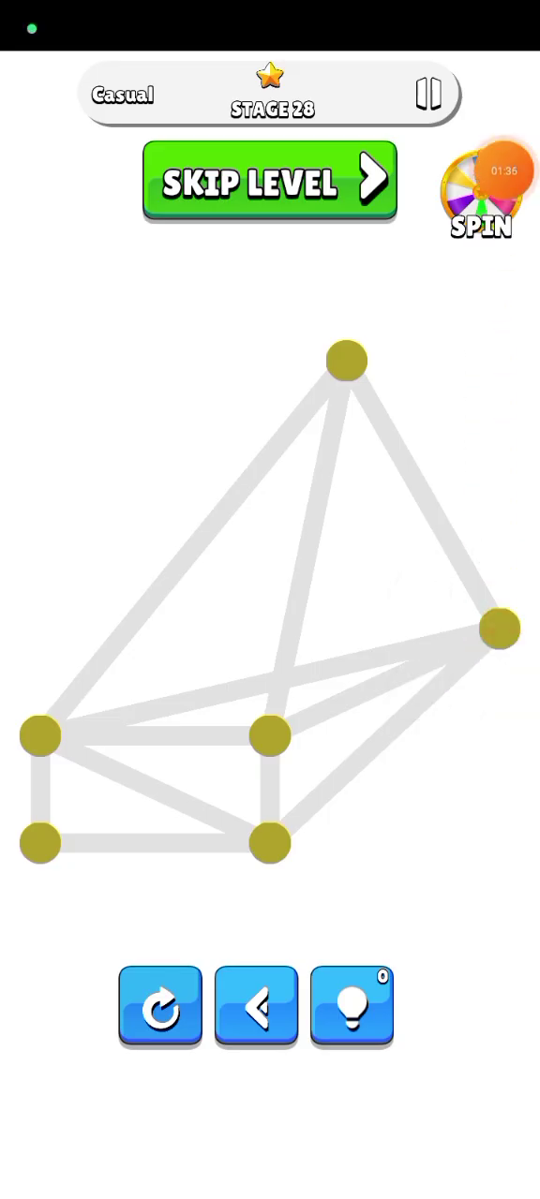
click(347, 360)
click(40, 737)
click(41, 843)
click(270, 843)
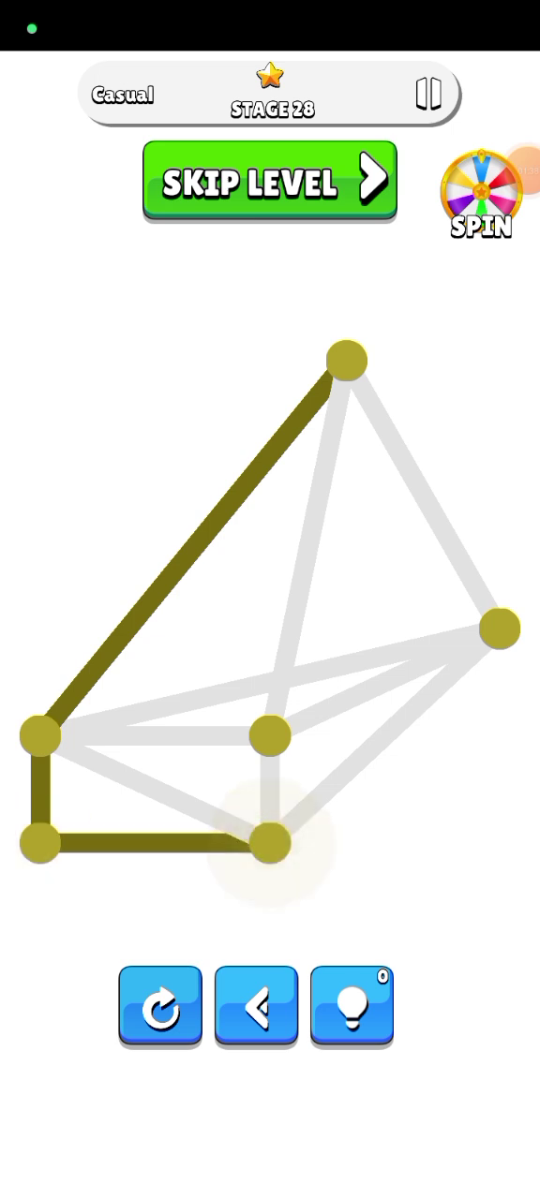
click(40, 738)
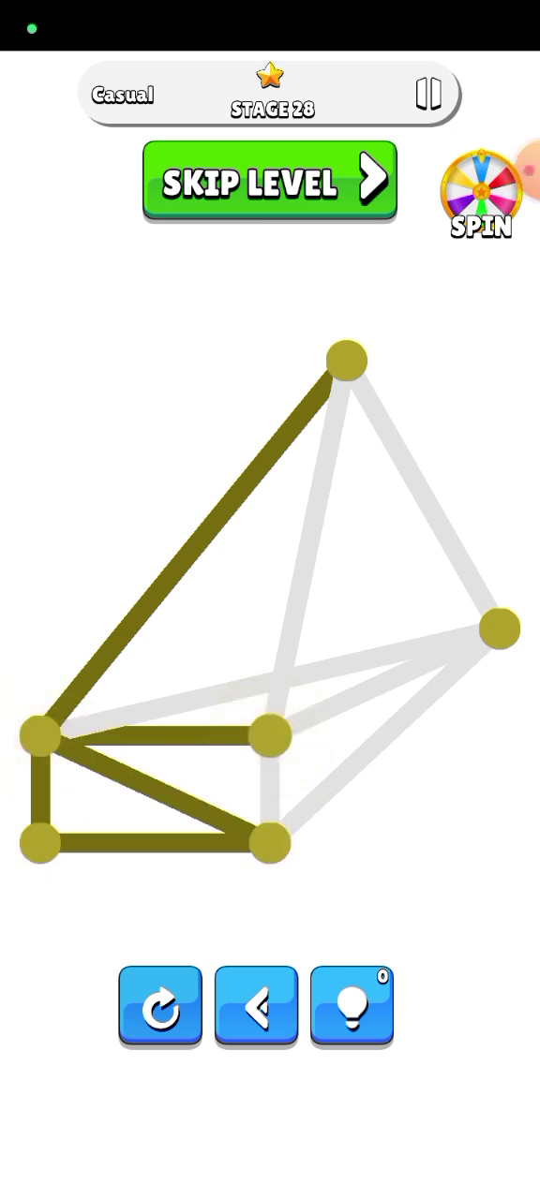
Trace through the middle and right nodes to the top, finishing the final edges
click(270, 843)
click(499, 628)
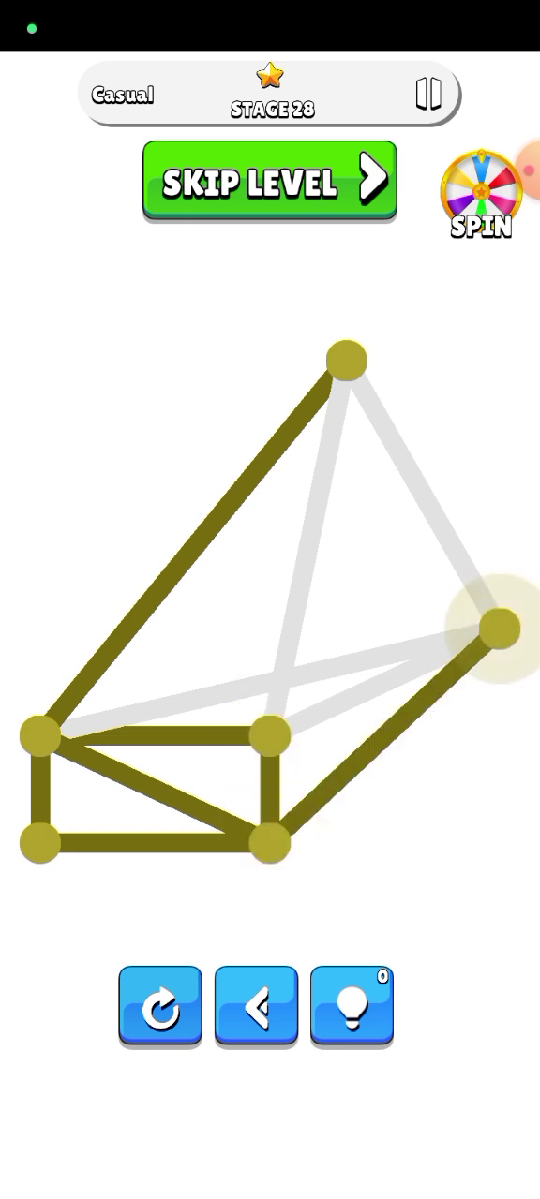
click(270, 738)
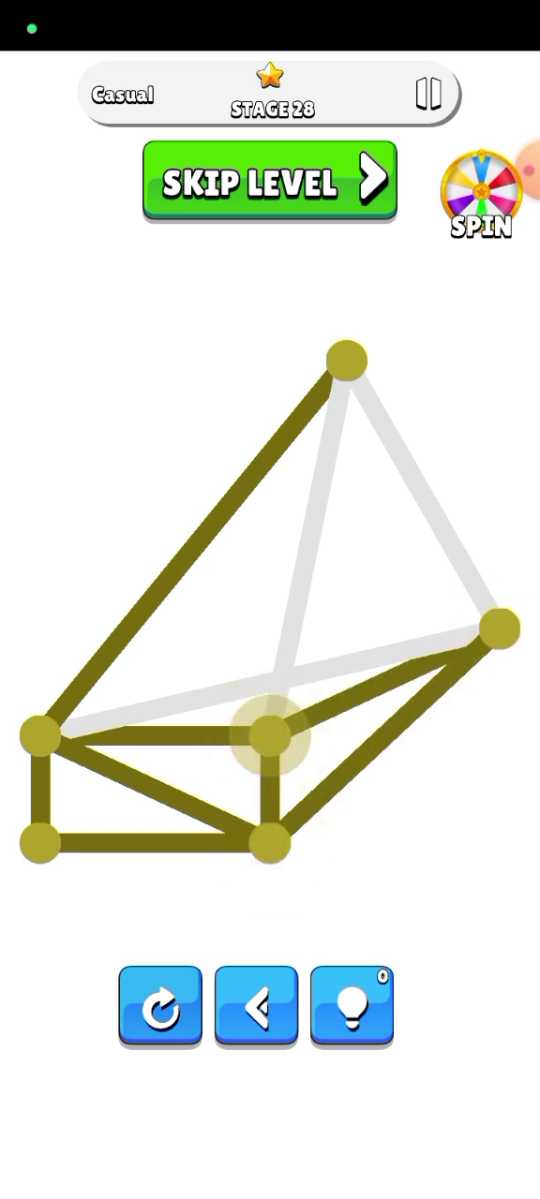
click(347, 358)
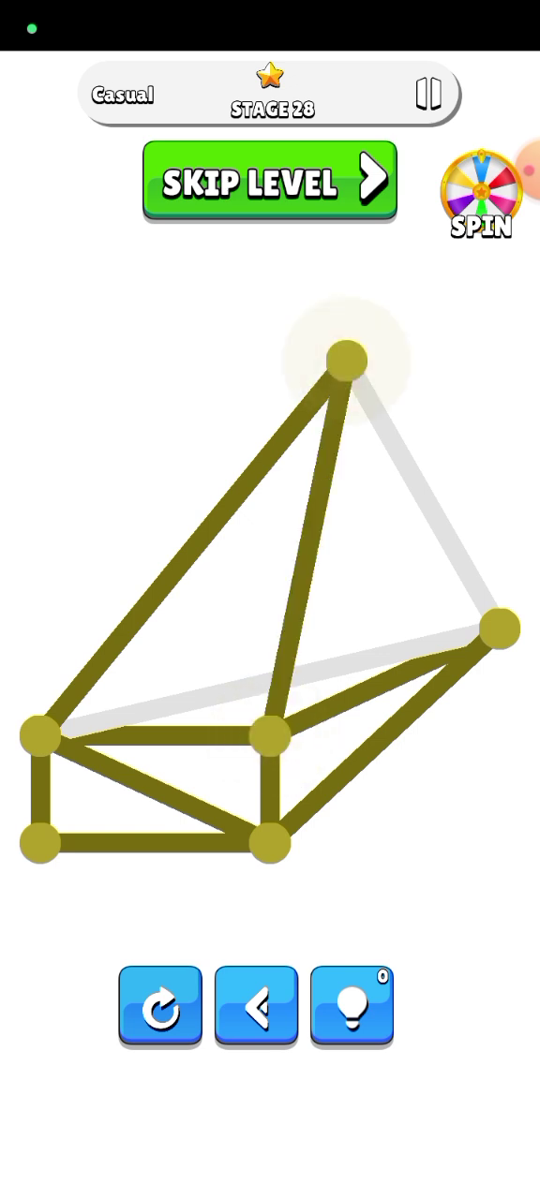
click(500, 629)
click(39, 737)
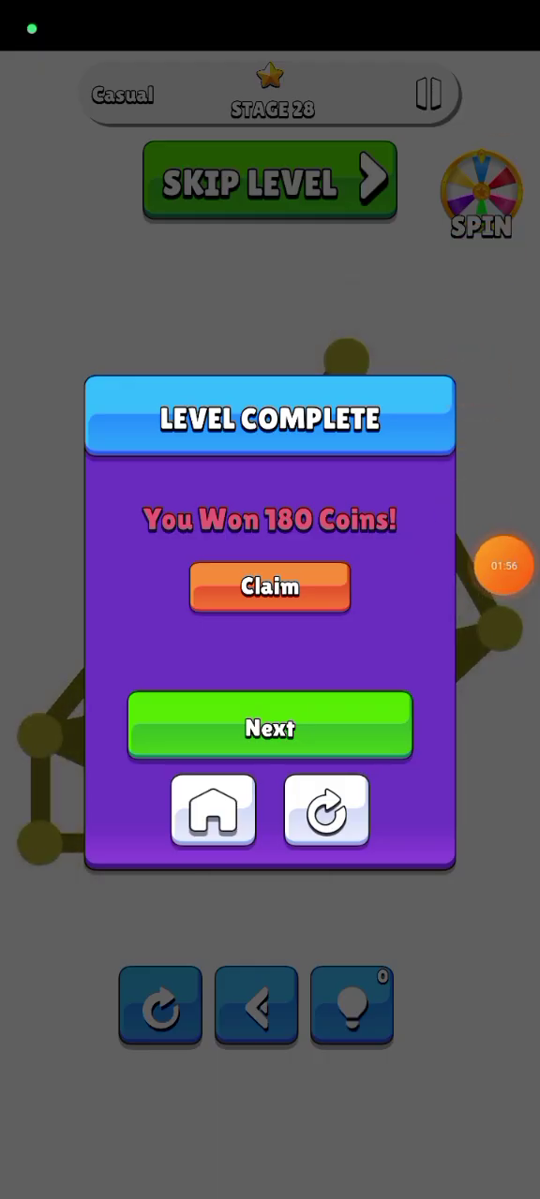
Load stage 29 and trace its left half: centre, top-left, left vertical, bottom-centre
click(270, 727)
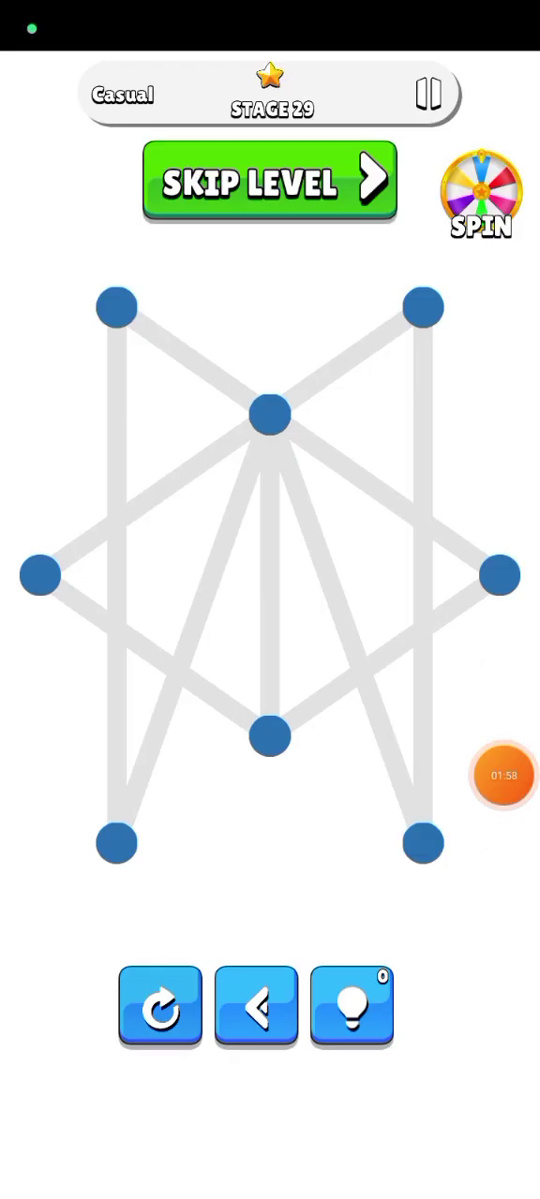
click(270, 414)
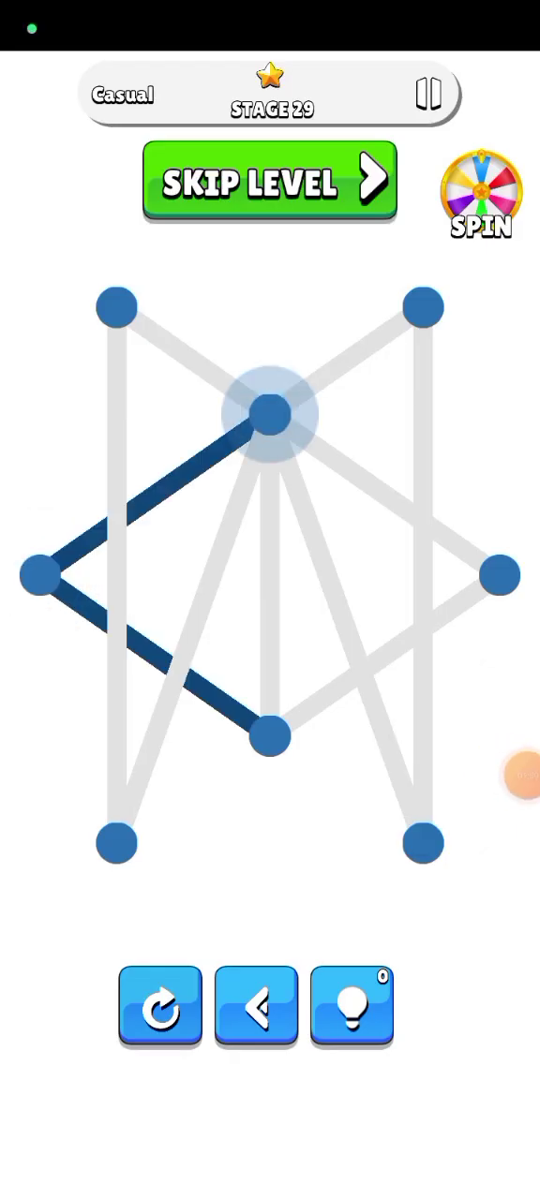
click(116, 308)
click(116, 843)
click(270, 415)
click(269, 735)
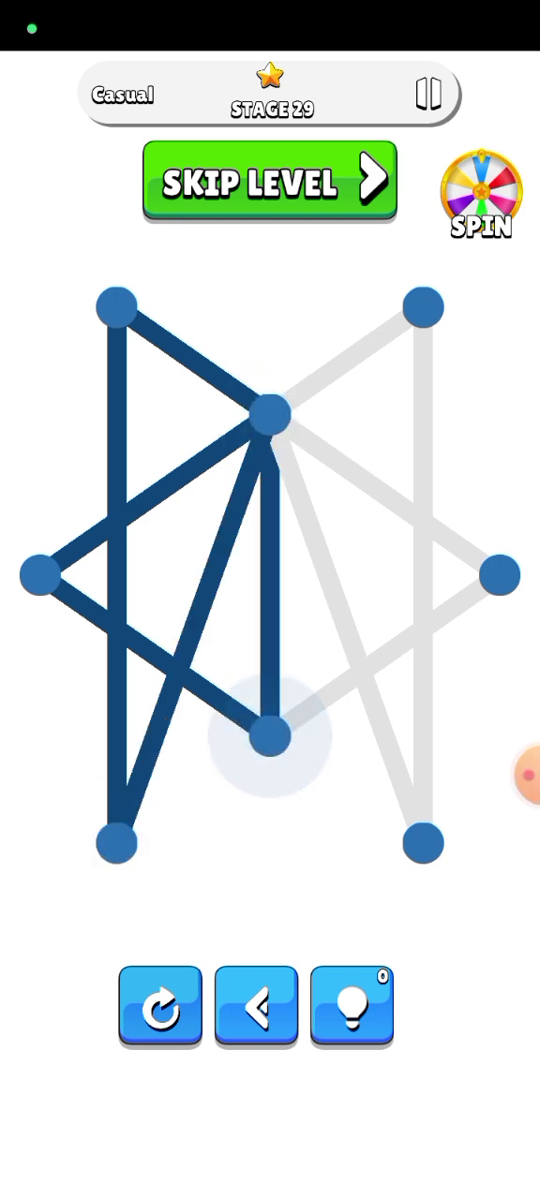
Finish stage 29 via the right node and right vertical edge, then go to stage 30
click(500, 575)
click(270, 415)
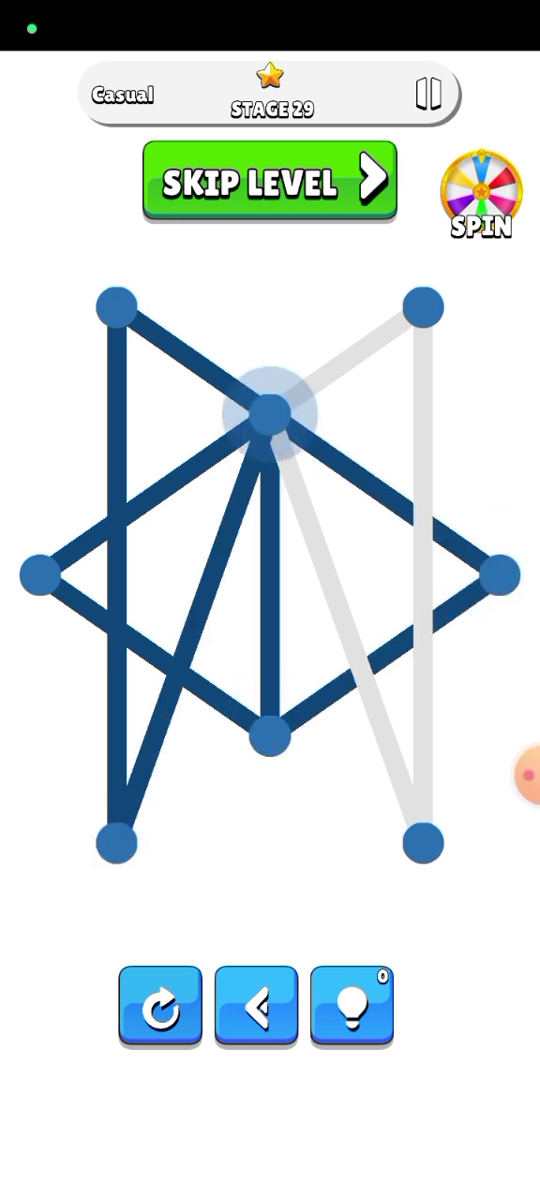
click(422, 307)
click(422, 842)
click(269, 415)
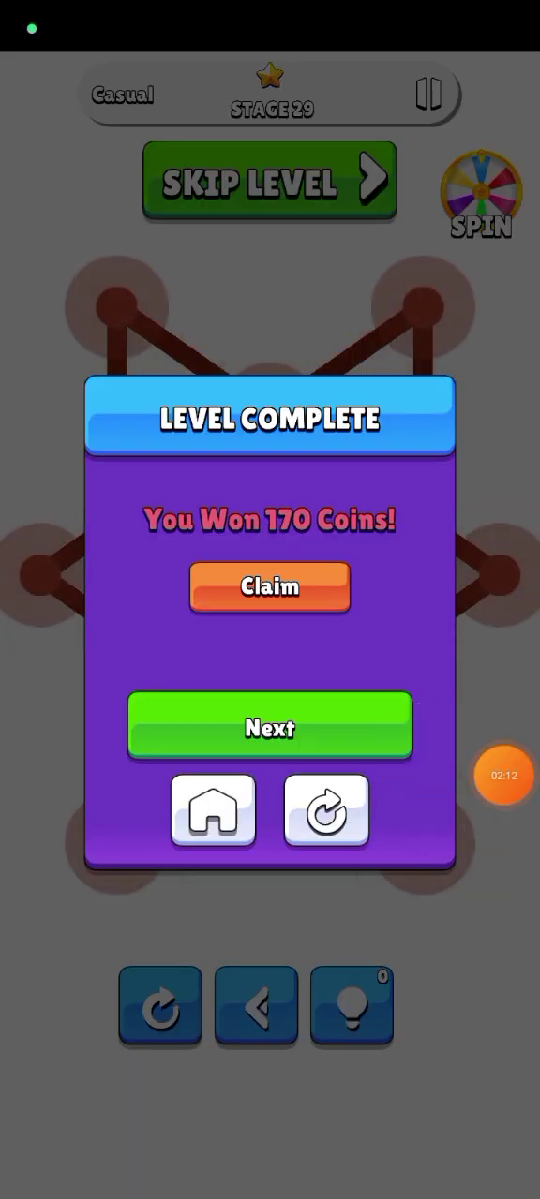
click(269, 727)
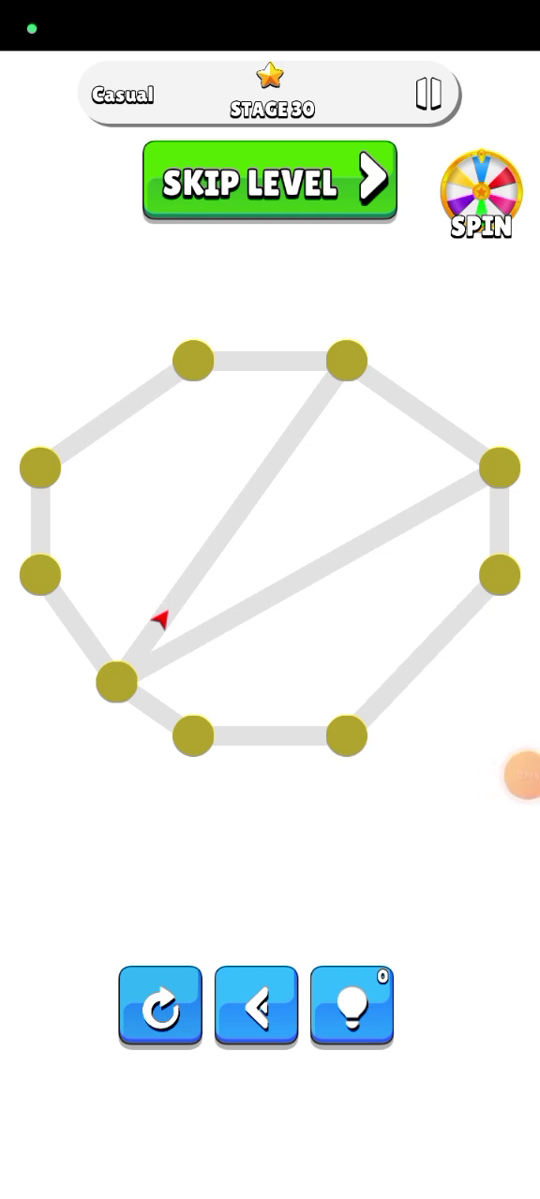
Trace stage 30 from the long diagonal around the top, left, bottom and right sides, then undo two segments
click(347, 360)
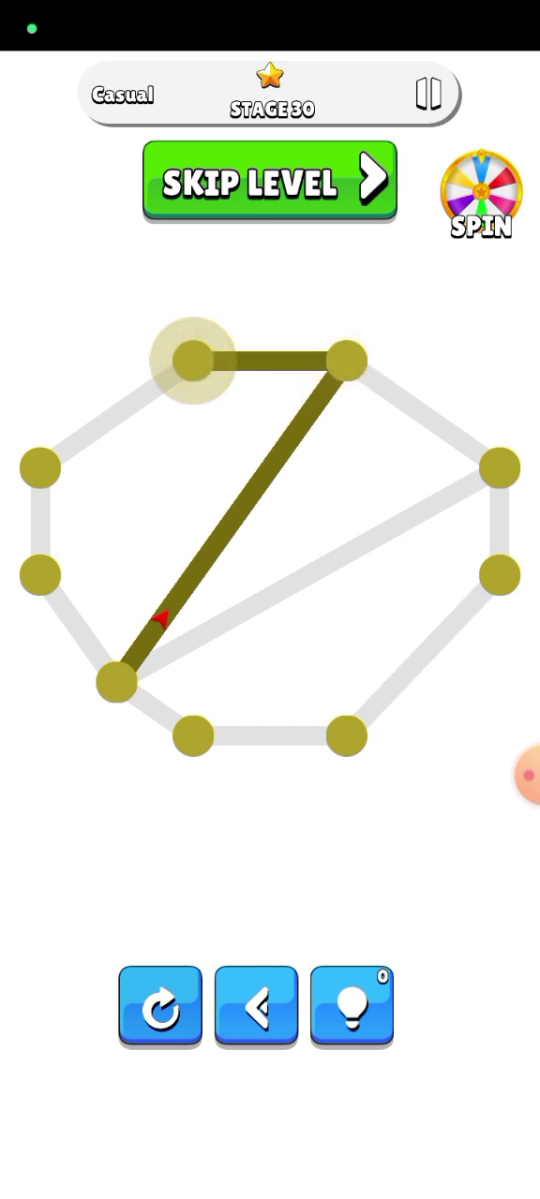
click(41, 467)
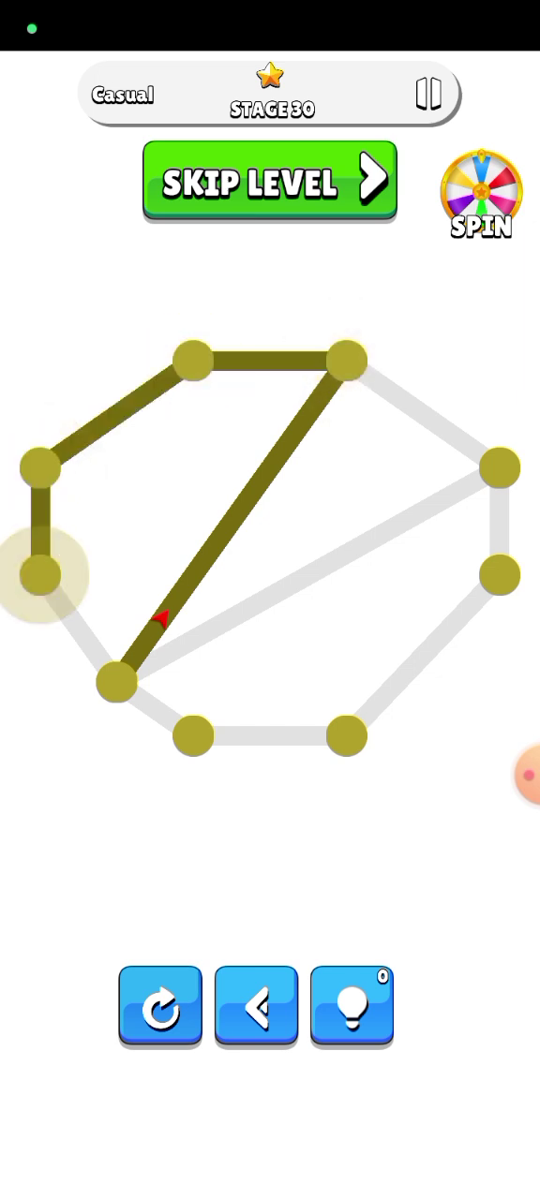
click(117, 682)
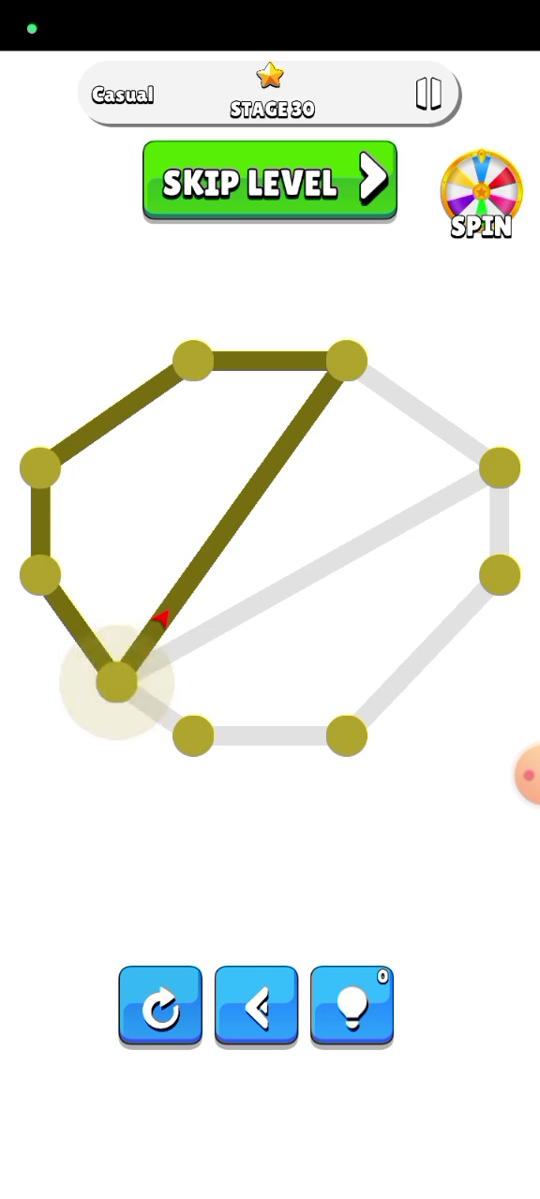
click(194, 735)
click(501, 575)
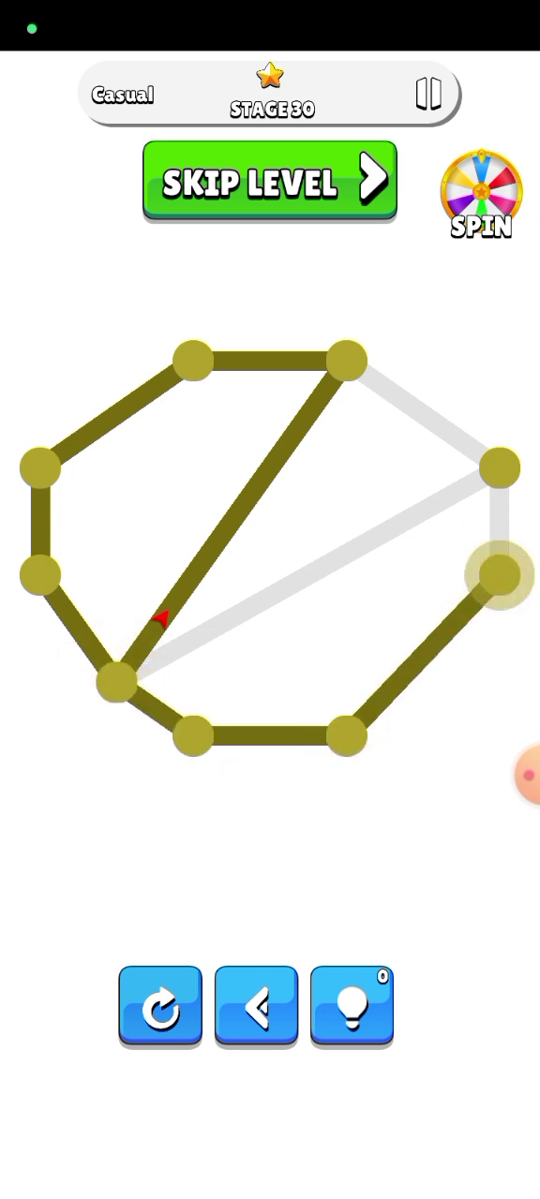
click(500, 468)
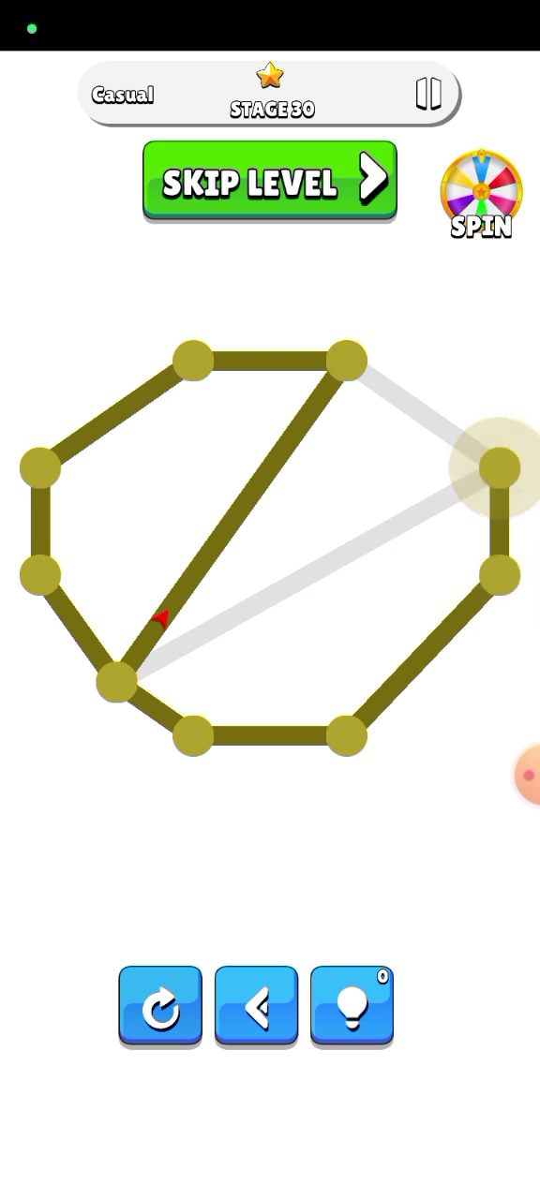
click(256, 1005)
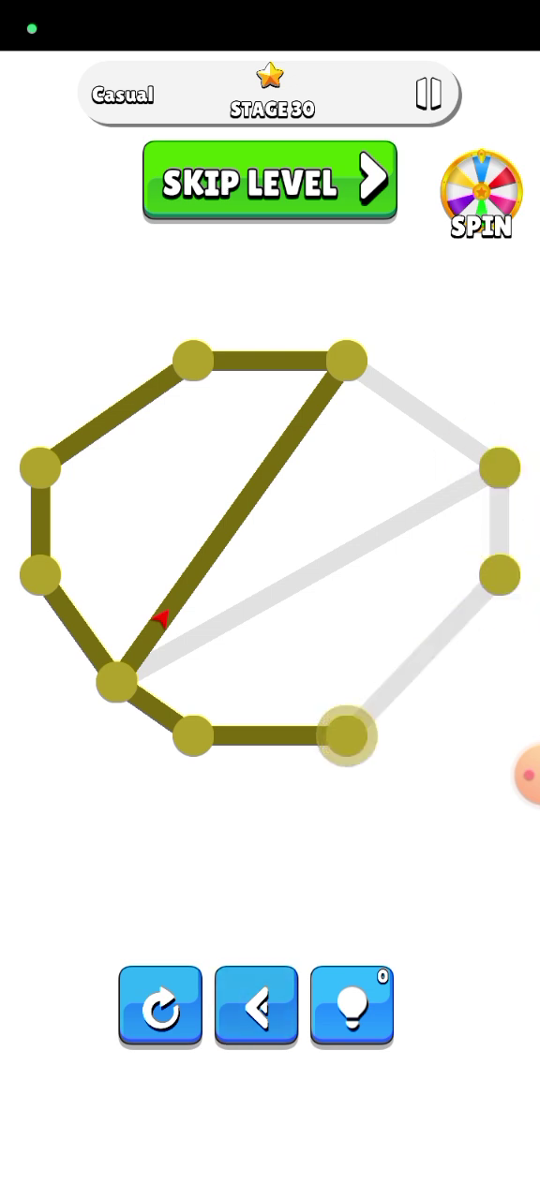
click(256, 1005)
Undo more of the path, then draw the bottom edge, right side and lower-left diagonal, undoing the diagonal
click(256, 1006)
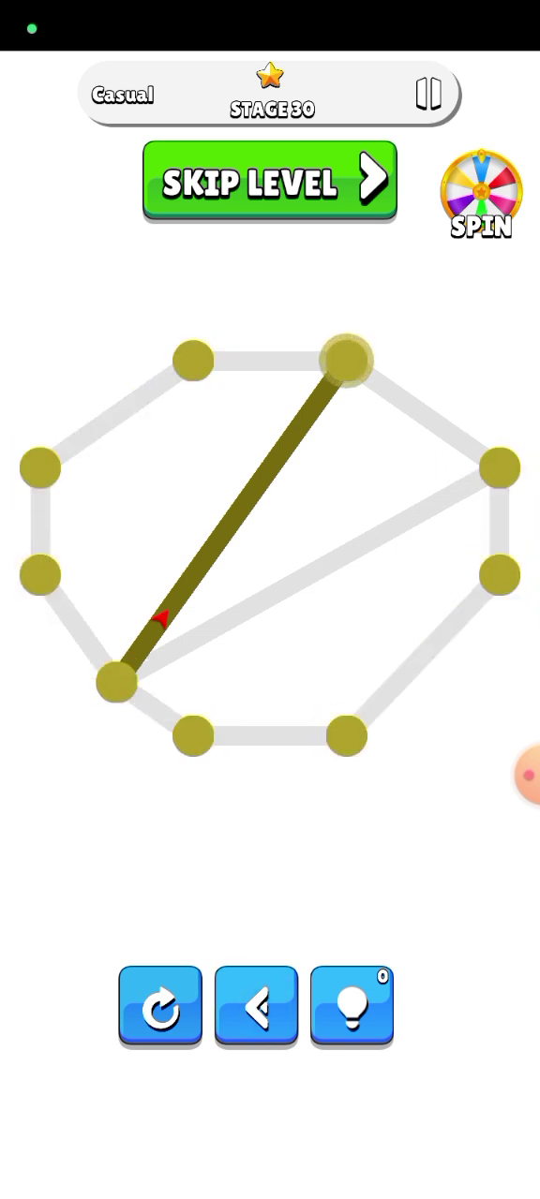
click(256, 1005)
click(256, 1005)
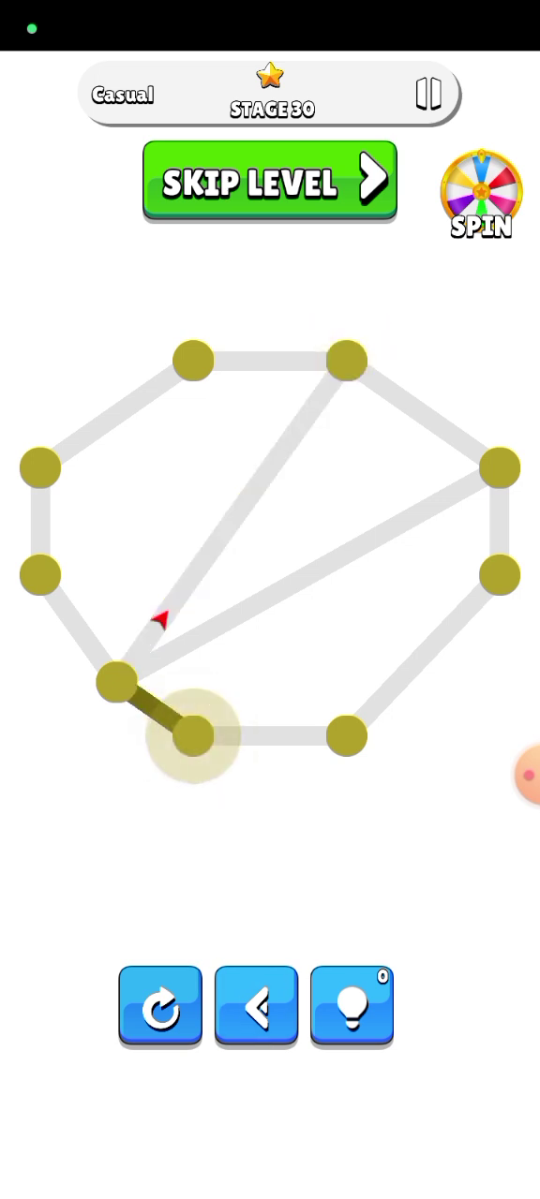
click(347, 736)
click(501, 575)
click(116, 682)
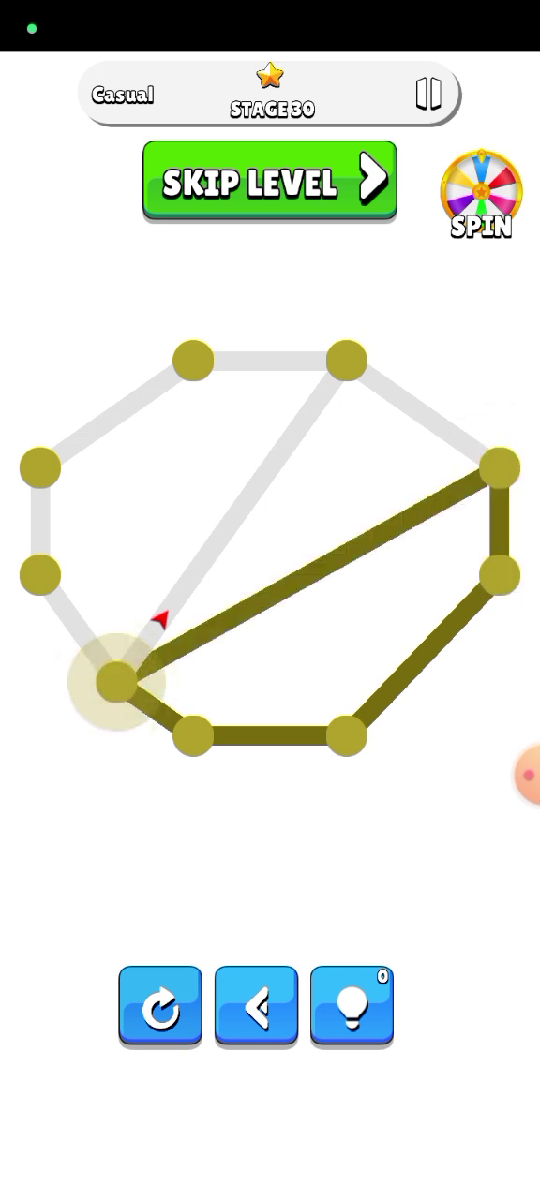
click(255, 1004)
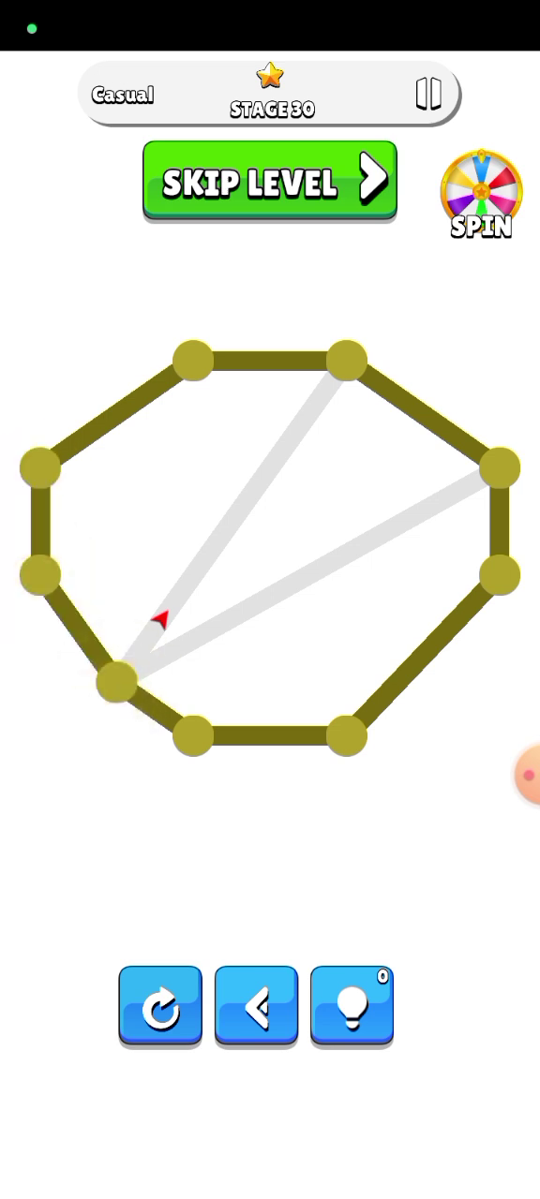
Redraw the diagonal to the right node, then undo four segments including the top and upper-right edges
click(500, 465)
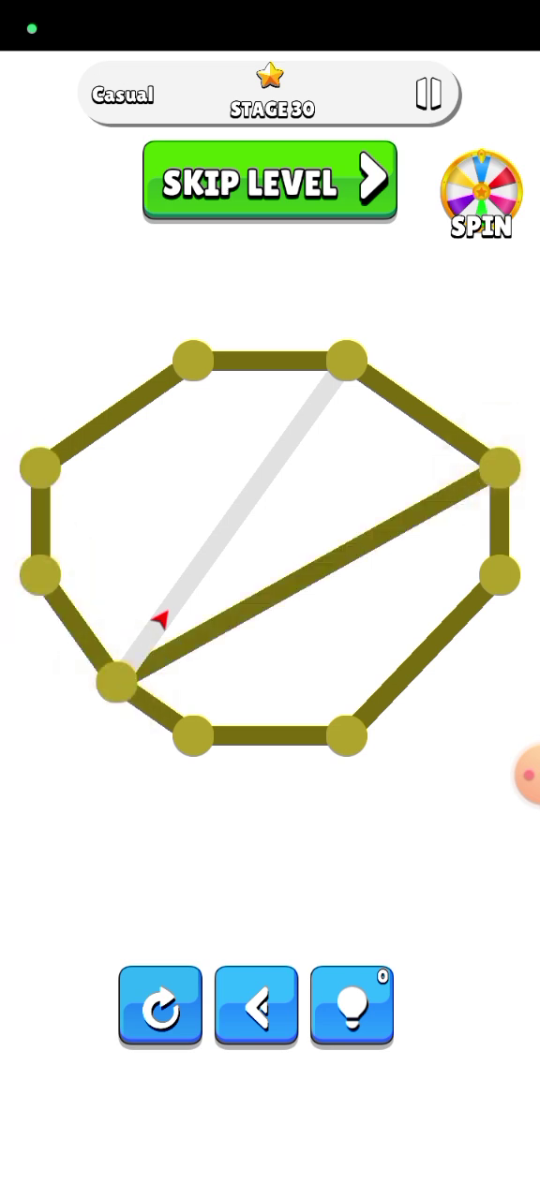
click(255, 1004)
click(256, 1005)
click(255, 1005)
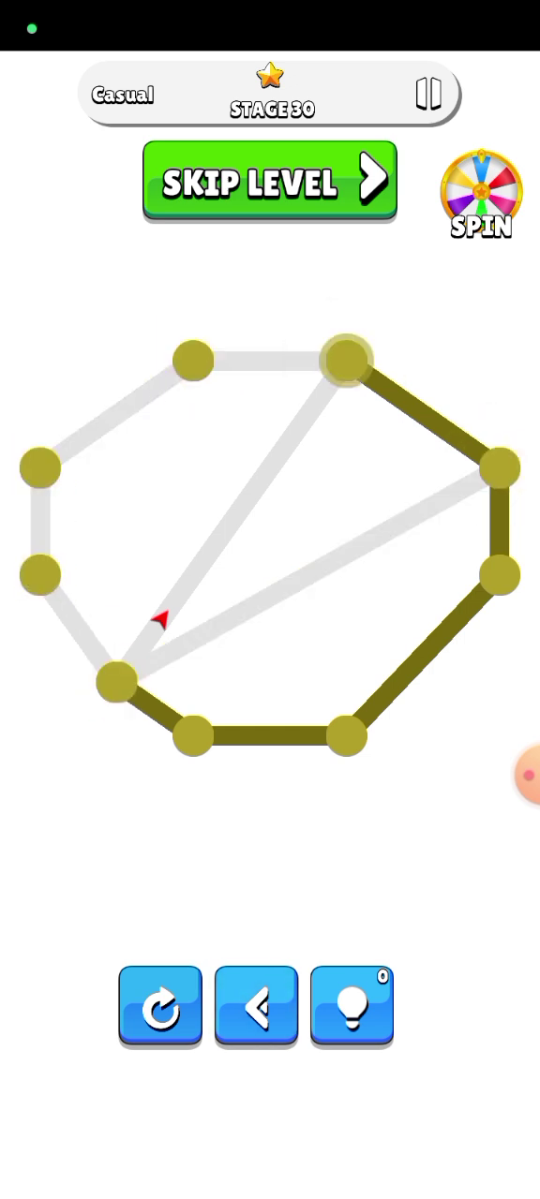
click(256, 1004)
Draw the lower-left diagonal and left side, then undo until stage 30 is blank
click(116, 680)
click(41, 574)
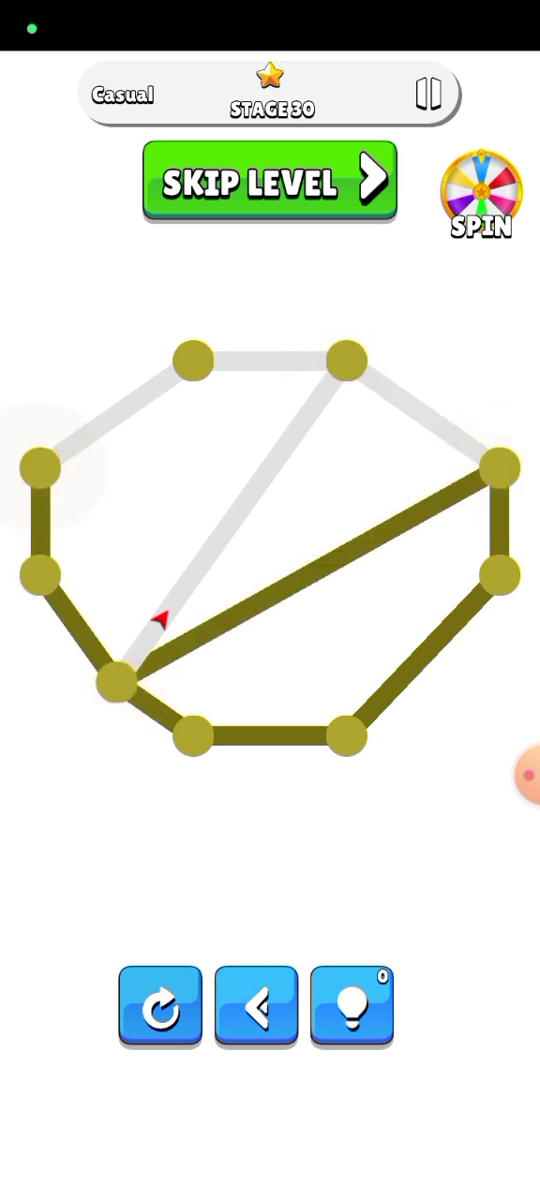
click(256, 1004)
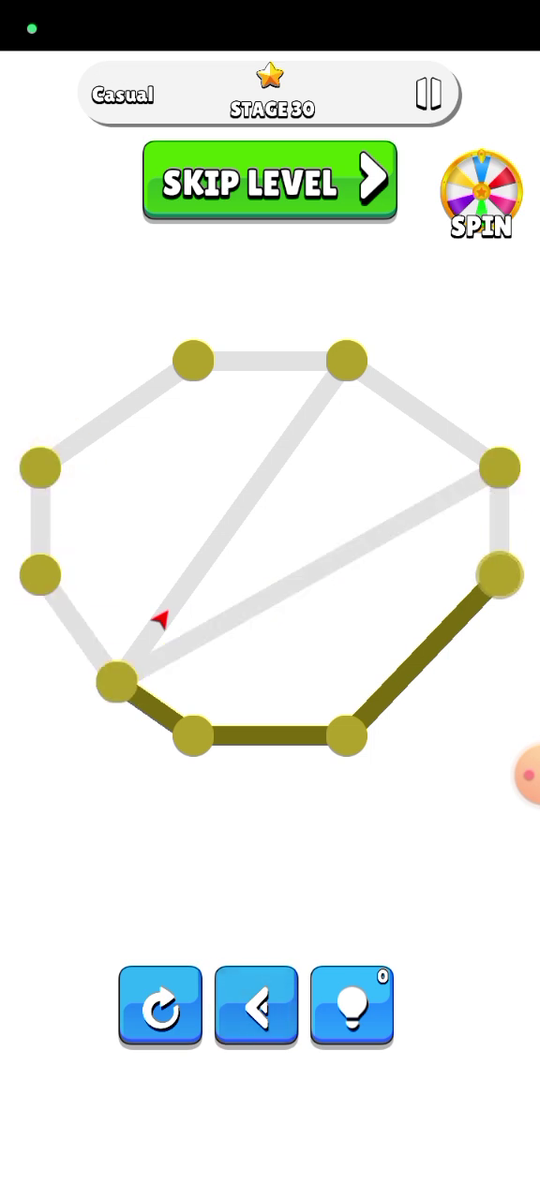
click(256, 1005)
Swipe from the lower-left node up the diagonal and around the left side, then undo those segments
click(256, 1004)
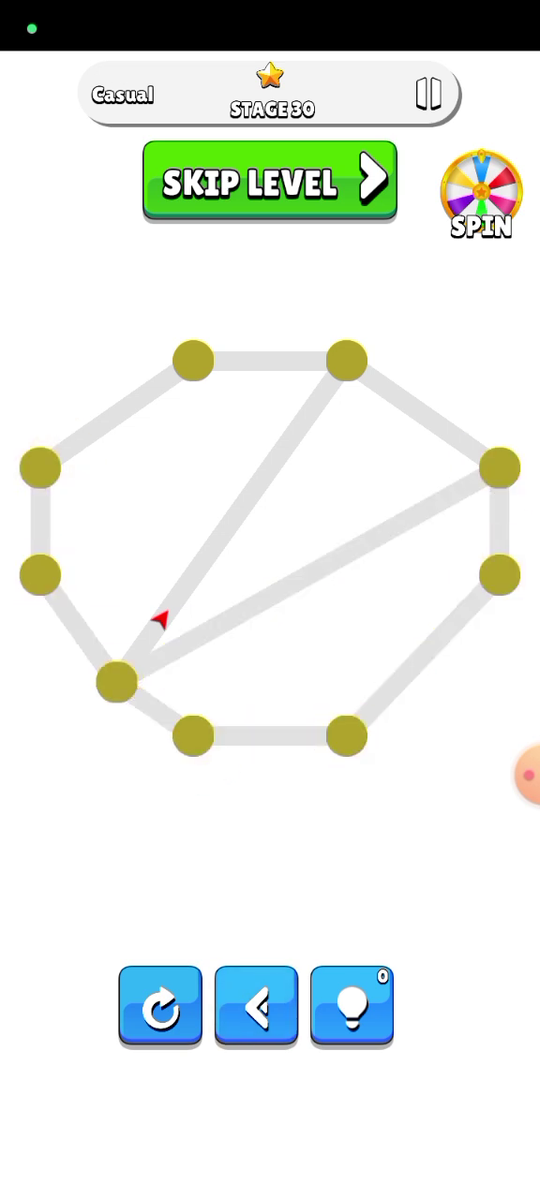
mouse_move(116, 681)
mouse_down()
mouse_move(347, 359)
mouse_move(193, 360)
mouse_move(40, 468)
mouse_move(40, 575)
mouse_up()
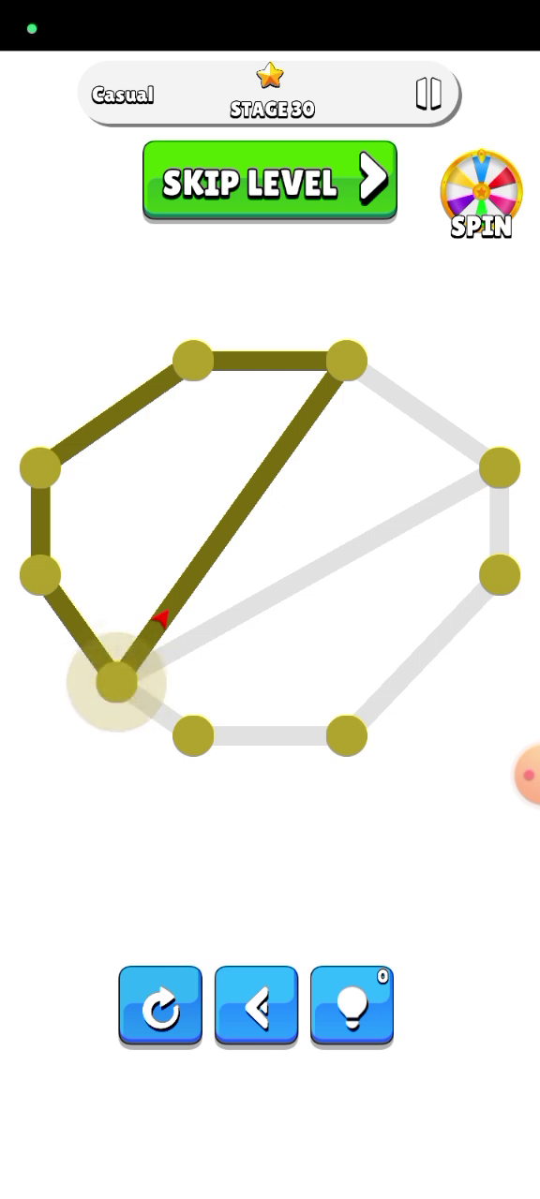
click(256, 1005)
click(255, 1004)
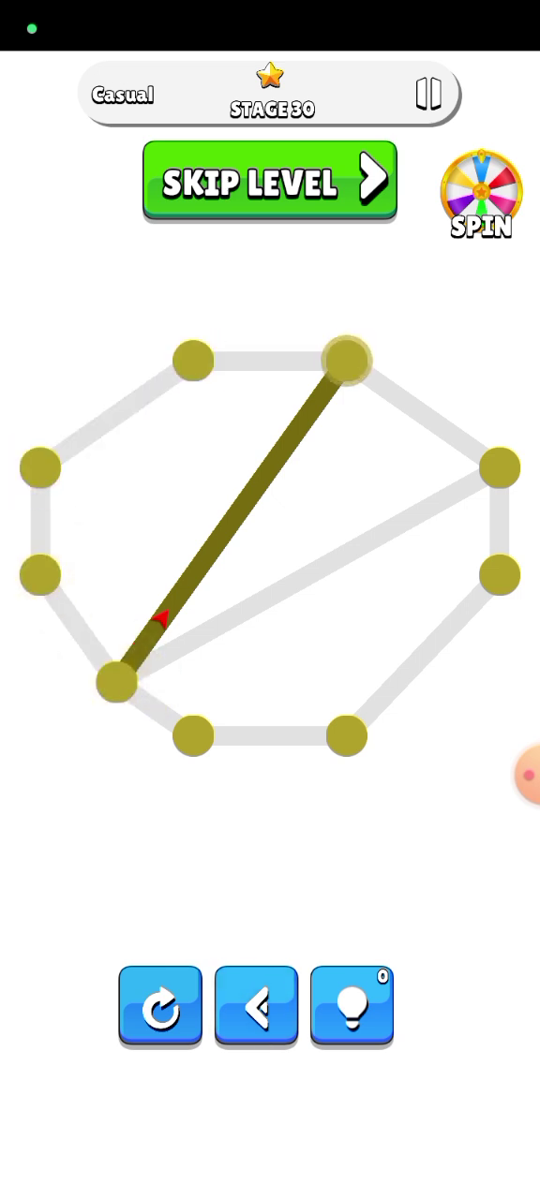